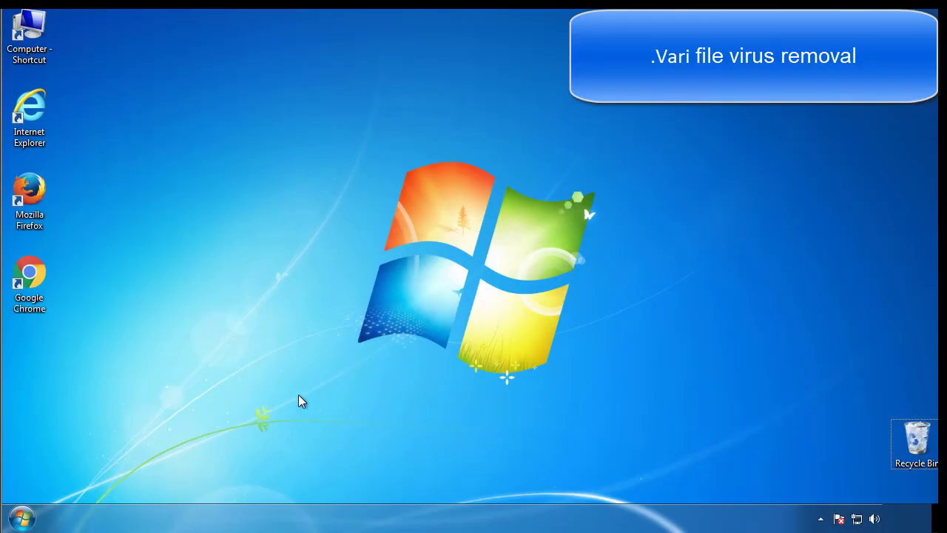
# Step: Launch System Configuration by searching msconfig from the Start menu
pyautogui.click(22, 518)
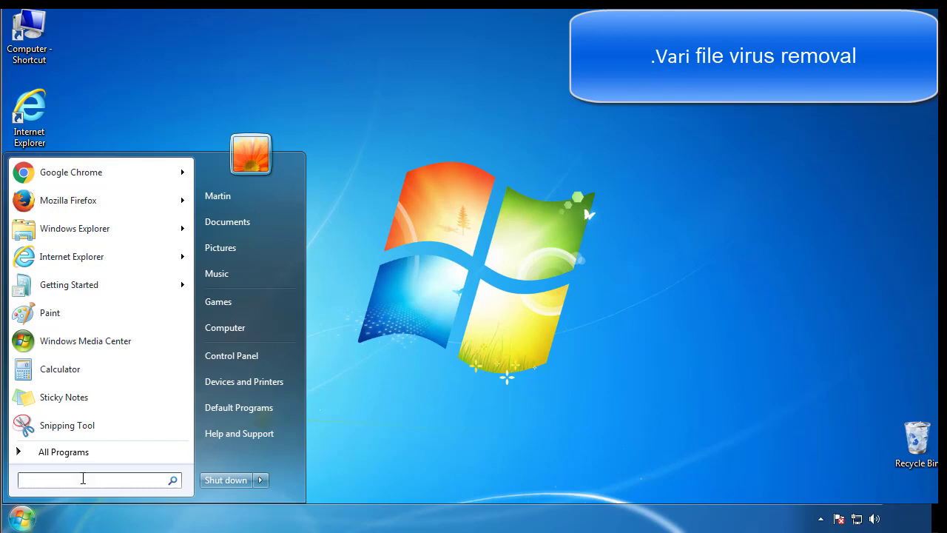
pyautogui.write('msconfig')
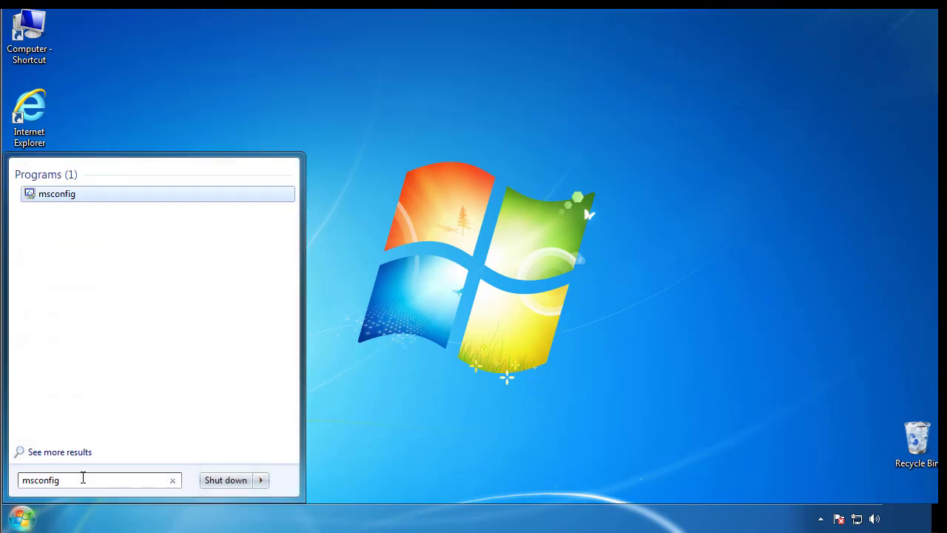
pyautogui.press('Return')
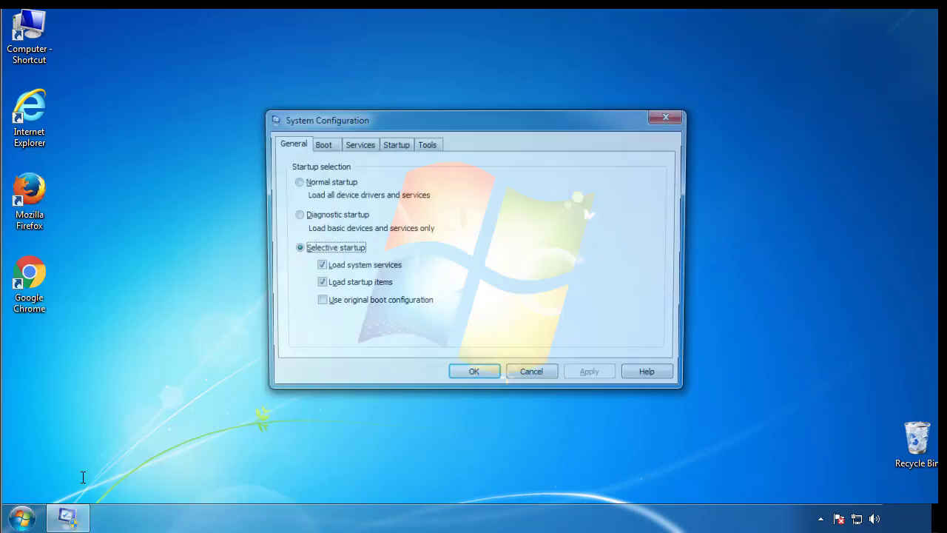
# Step: Turn on Minimal safe boot on the Boot tab, apply it, and restart now
pyautogui.click(320, 145)
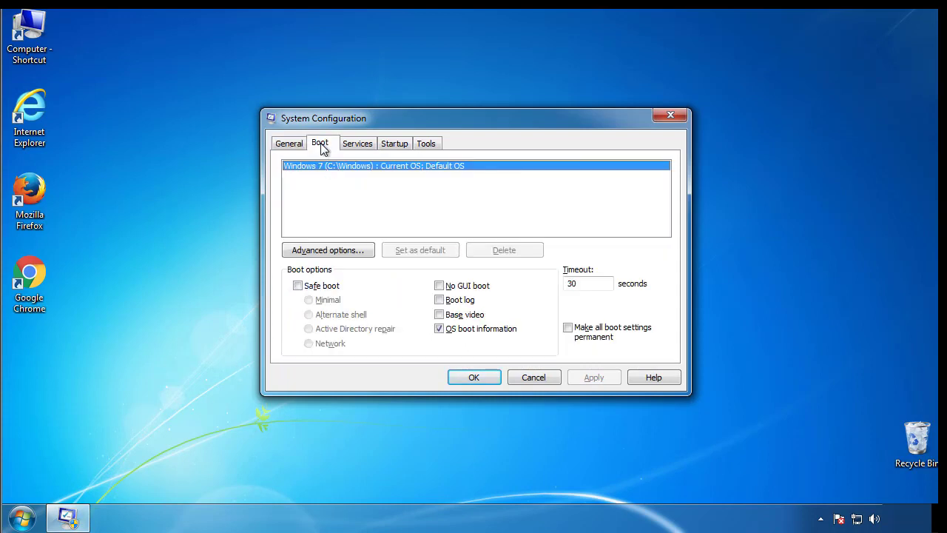
pyautogui.click(297, 286)
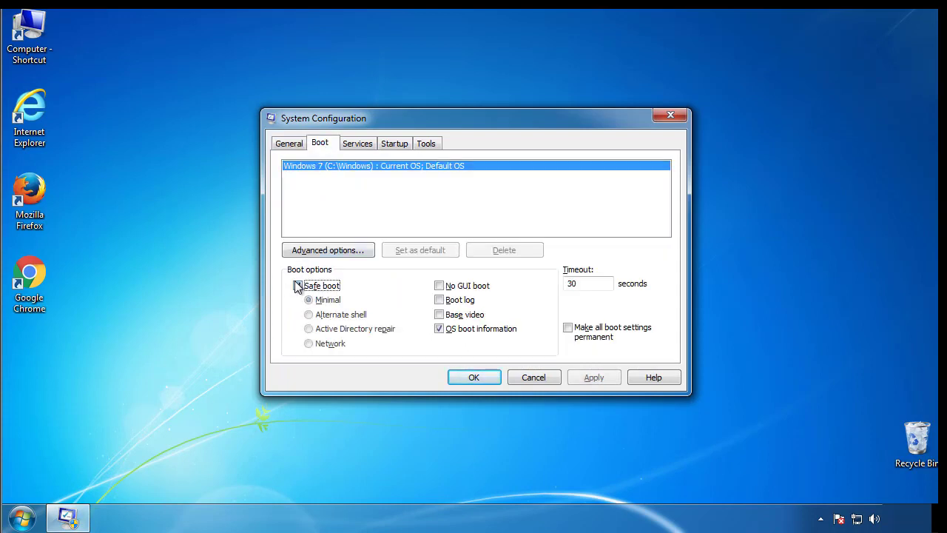
pyautogui.click(480, 377)
pyautogui.click(427, 287)
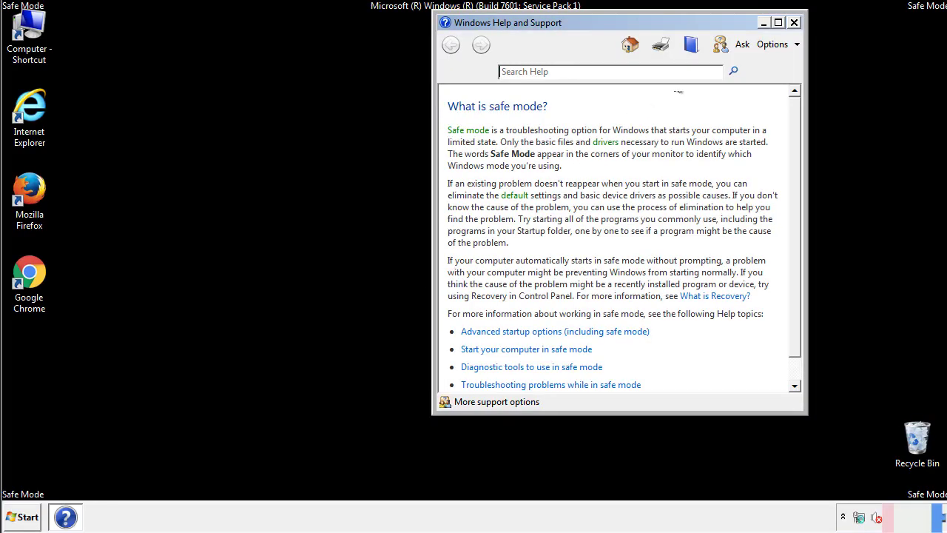
# Step: Close Help and Support and set Folder Options to show hidden files, folders and drives
pyautogui.click(794, 22)
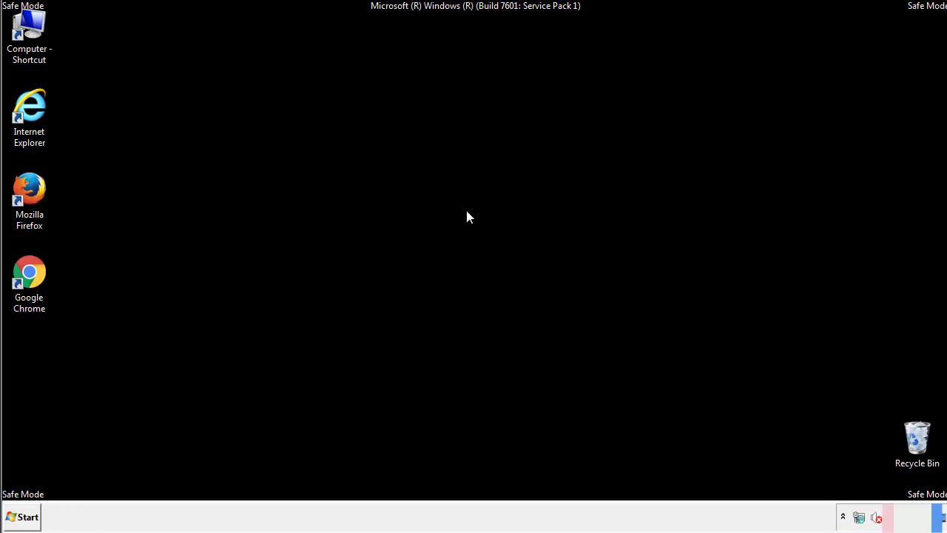
pyautogui.click(28, 515)
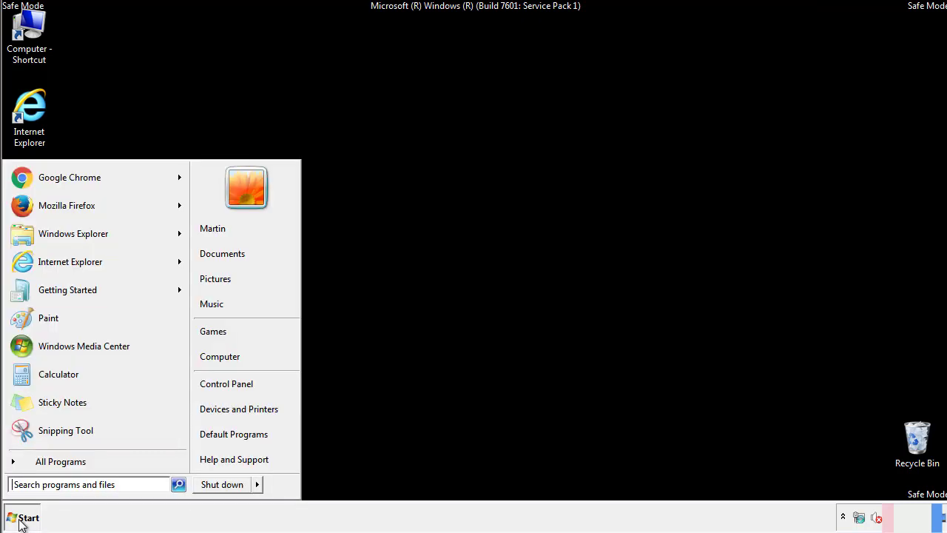
pyautogui.click(236, 381)
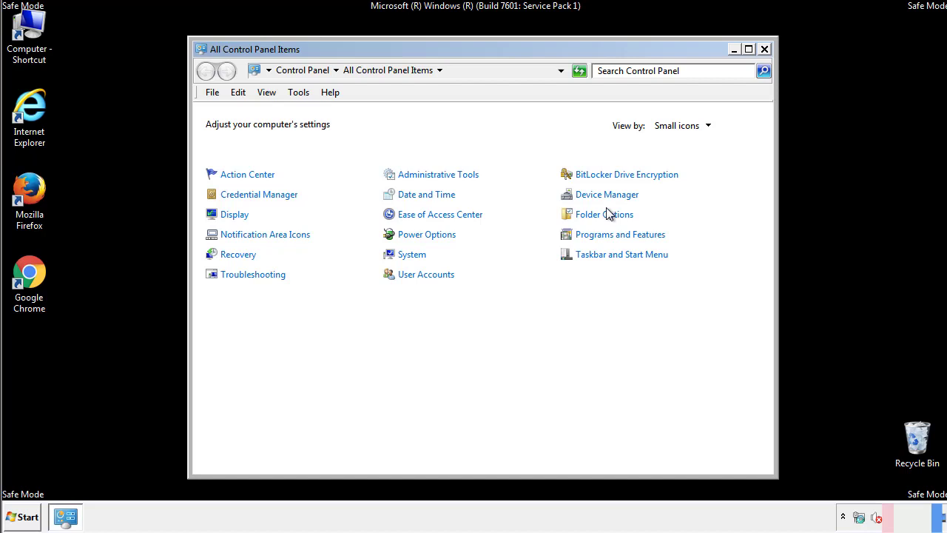
pyautogui.click(605, 214)
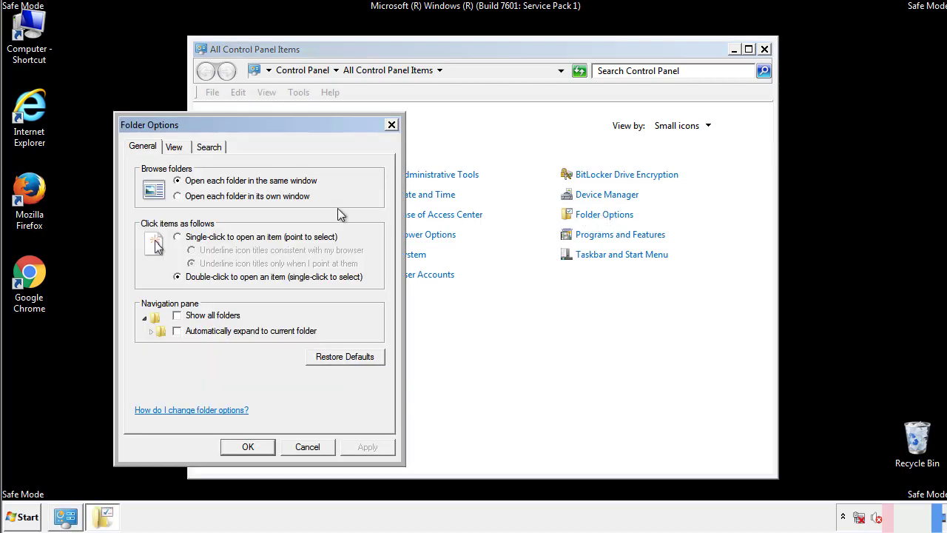
pyautogui.click(176, 150)
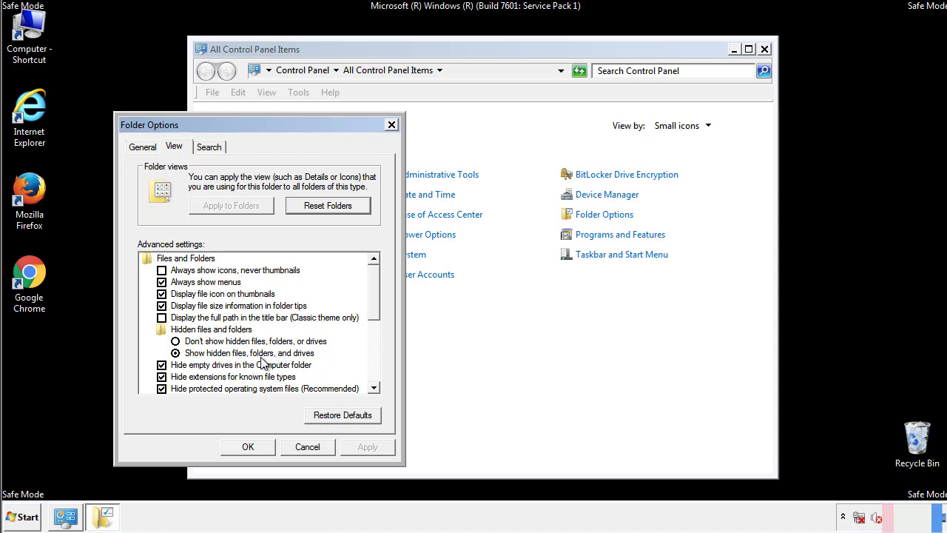
pyautogui.click(251, 446)
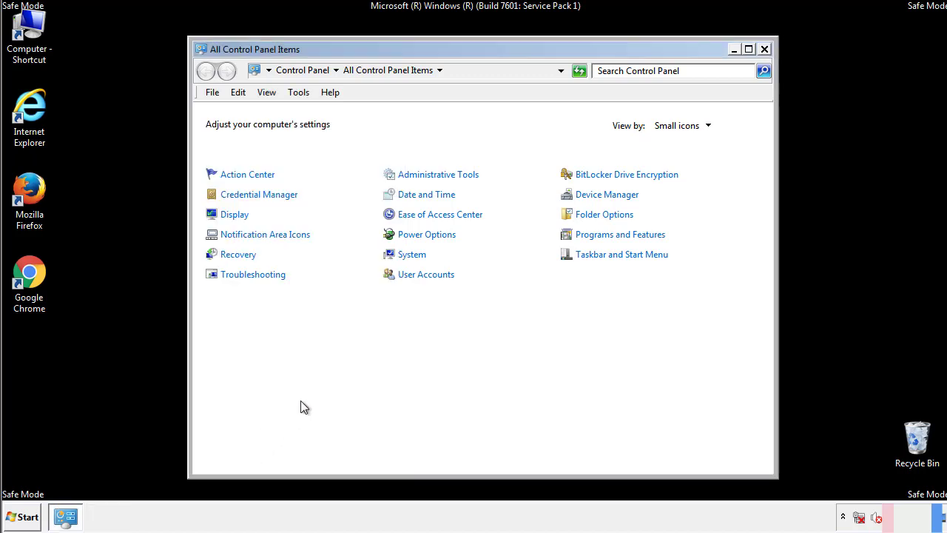
# Step: Close Control Panel and browse from Computer into C:\Windows
pyautogui.click(764, 48)
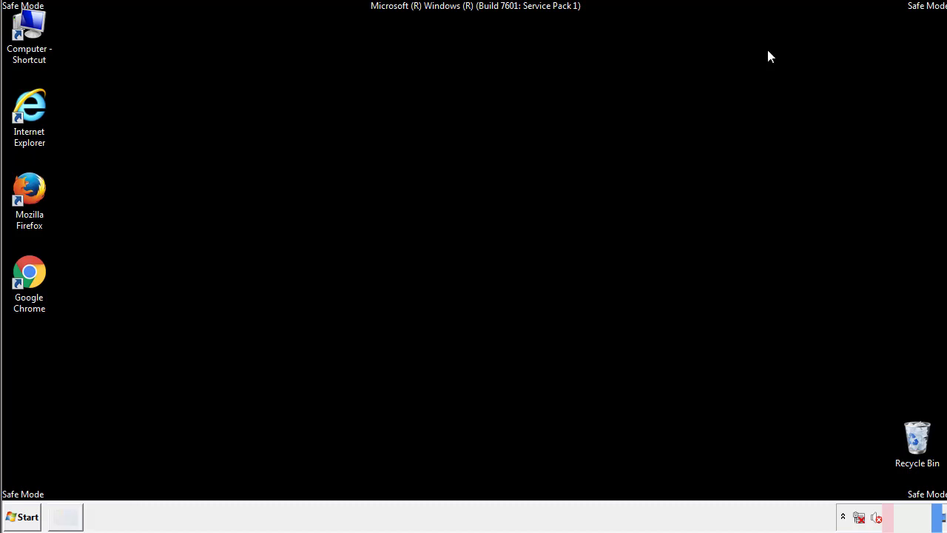
pyautogui.doubleClick(38, 26)
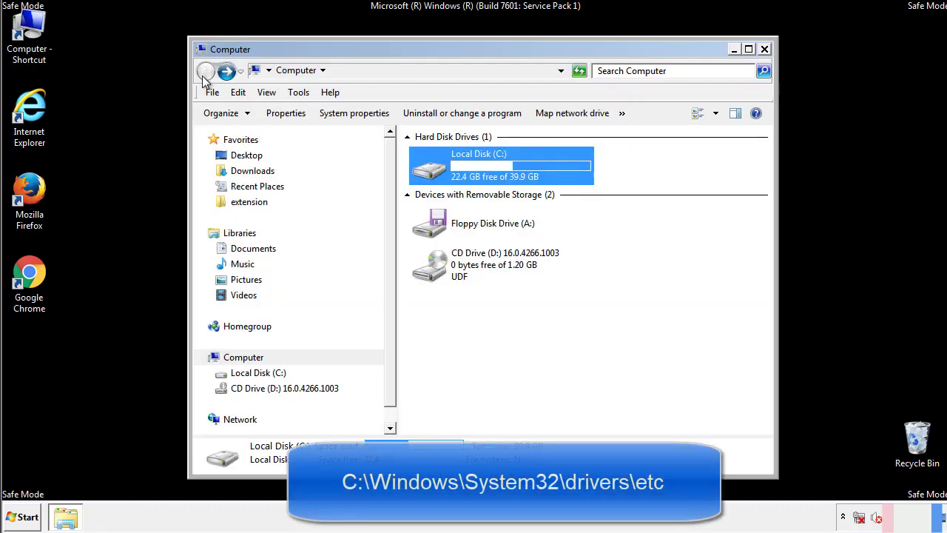
pyautogui.doubleClick(424, 168)
pyautogui.click(432, 272)
pyautogui.doubleClick(433, 273)
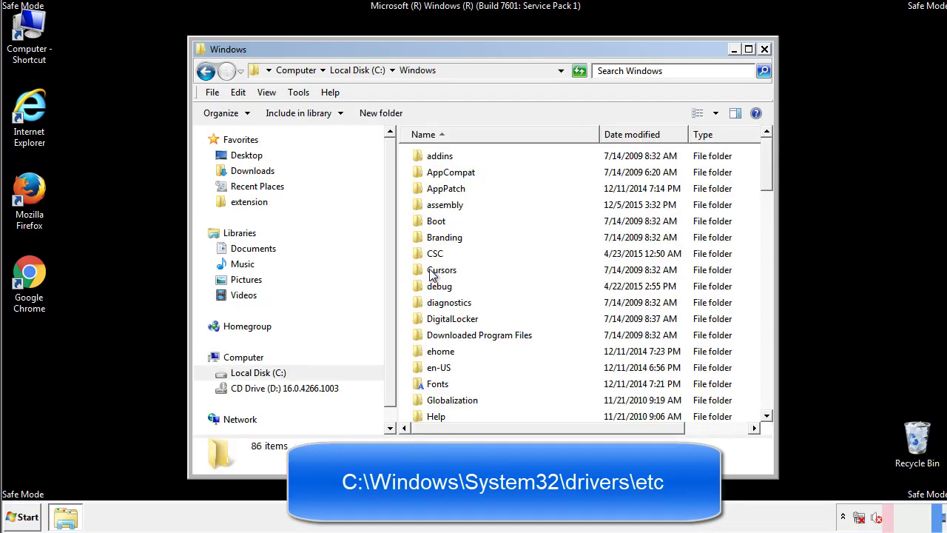
pyautogui.scroll(-2, 435, 333)
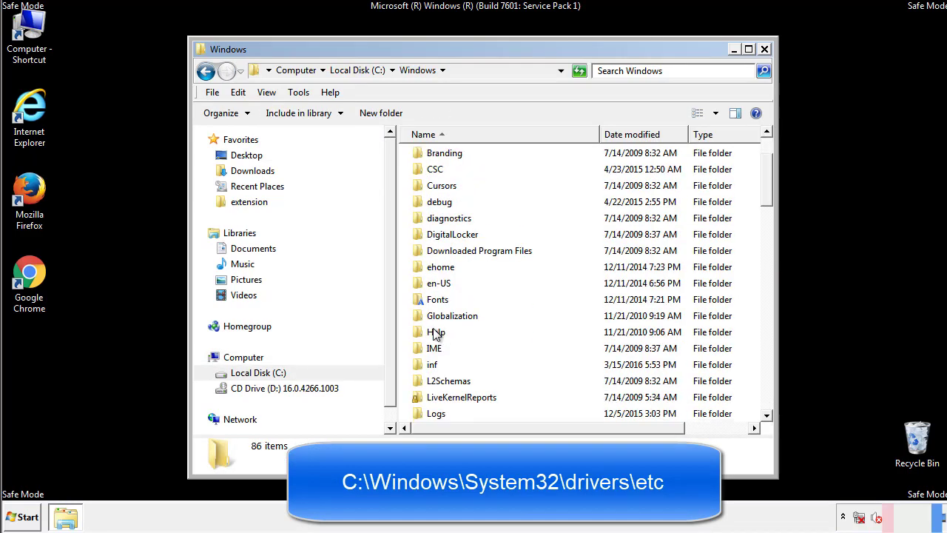
pyautogui.scroll(-7, 435, 334)
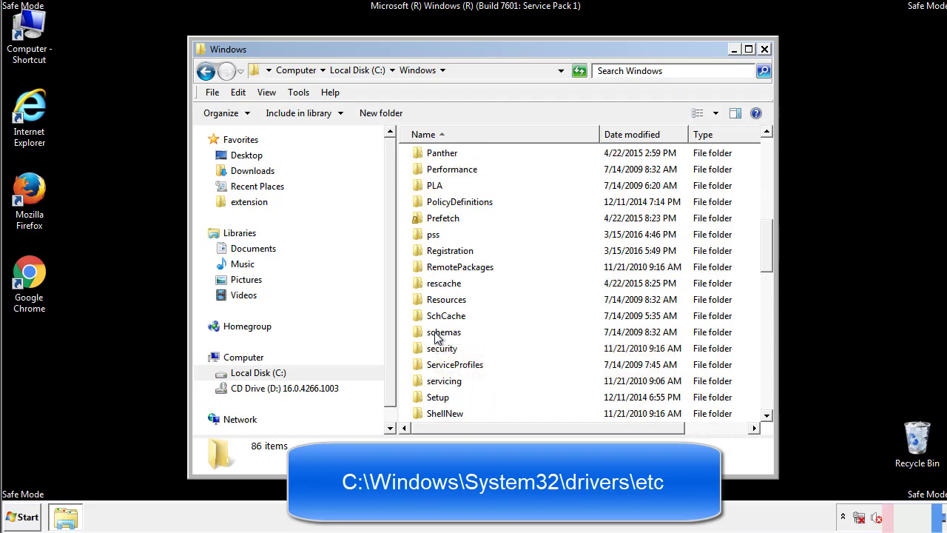
pyautogui.scroll(-2, 437, 337)
# Step: Go into System32\drivers\etc and open the hosts file
pyautogui.doubleClick(447, 382)
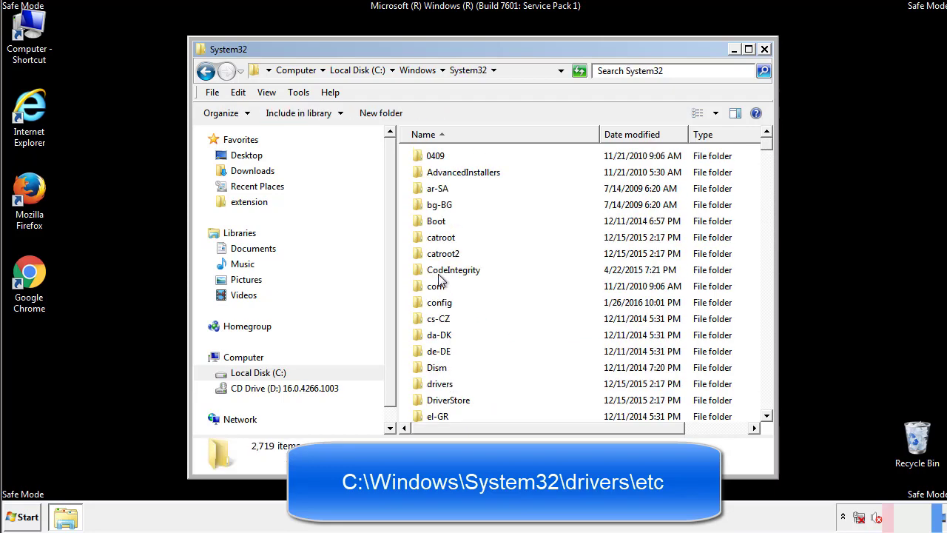
pyautogui.doubleClick(440, 384)
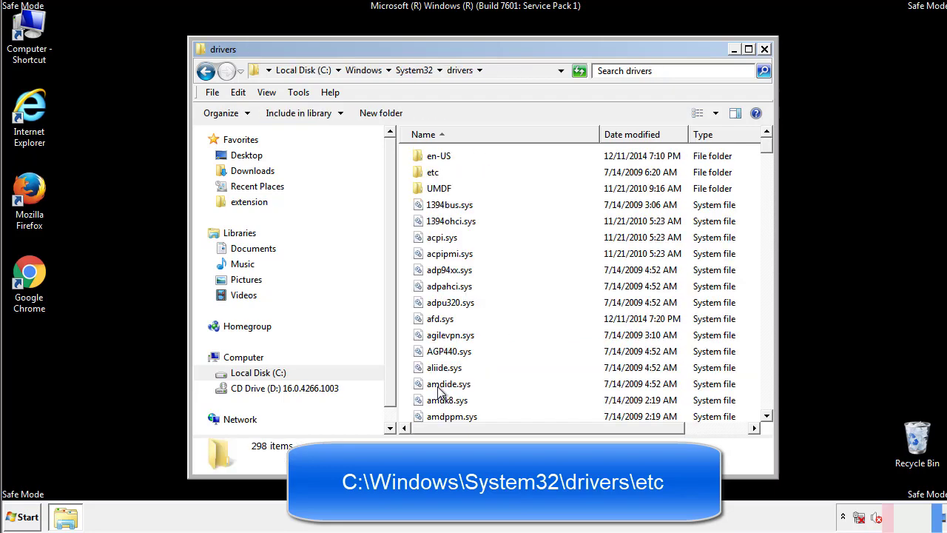
pyautogui.doubleClick(423, 176)
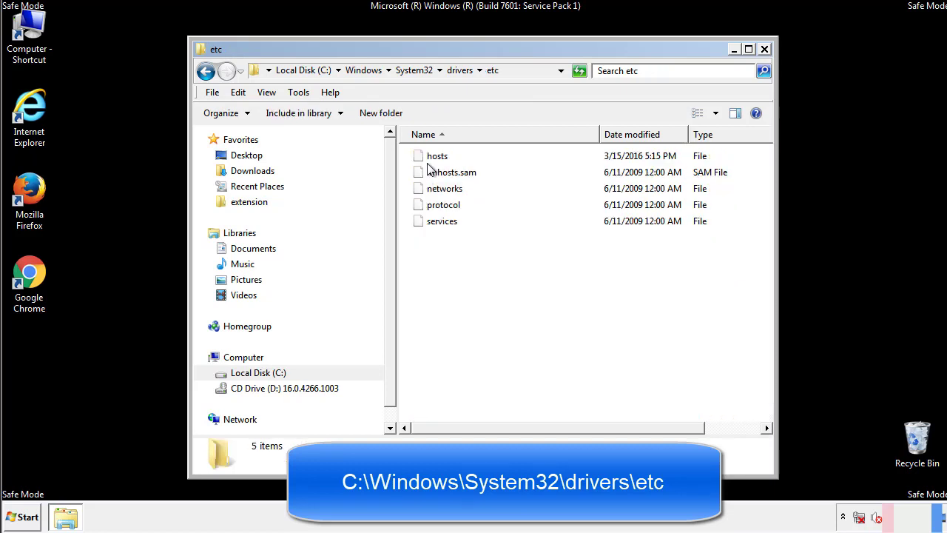
pyautogui.doubleClick(432, 159)
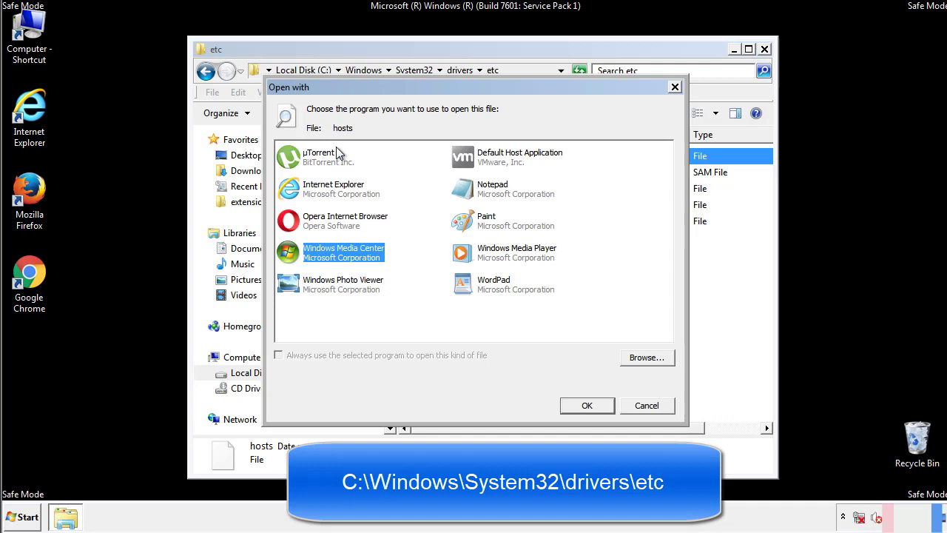
# Step: Open the hosts file in Notepad and enlarge the window to show the whole file
pyautogui.click(479, 194)
pyautogui.click(586, 406)
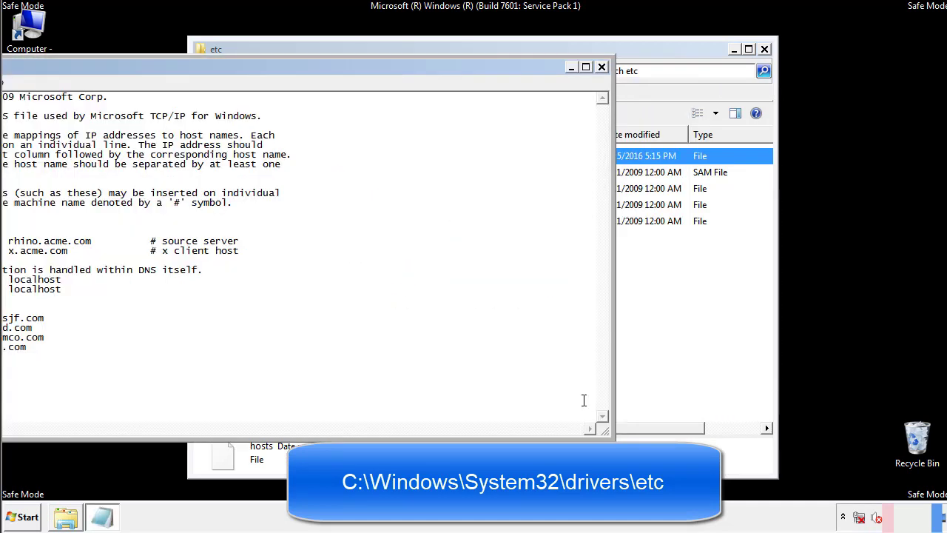
pyautogui.moveTo(387, 67); pyautogui.dragTo(602, 80)
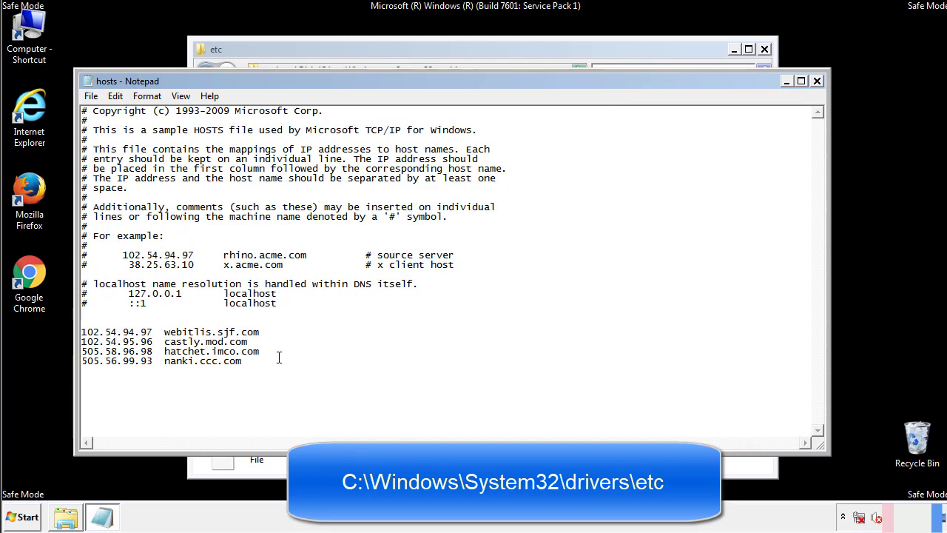
# Step: Delete the four custom host entries and save the hosts file on closing
pyautogui.moveTo(264, 362); pyautogui.dragTo(83, 333)
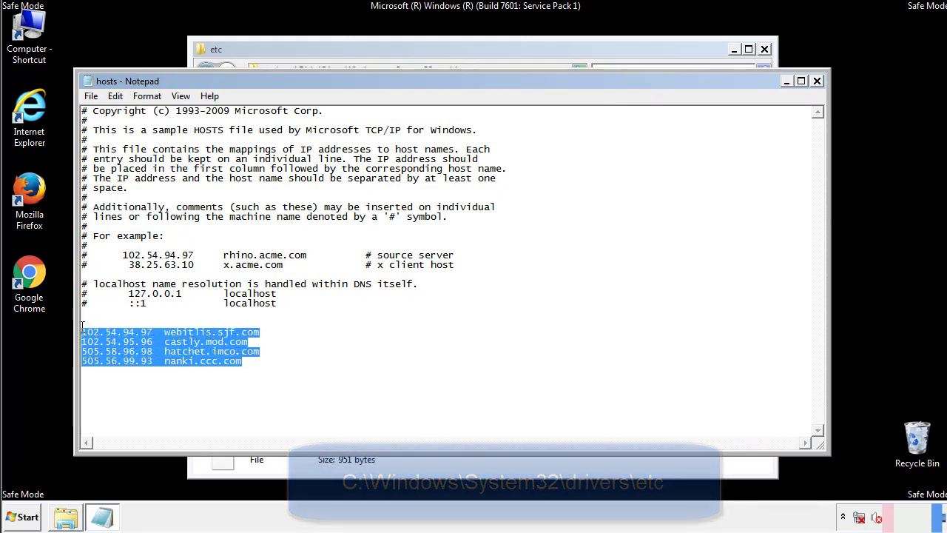
pyautogui.press('Delete')
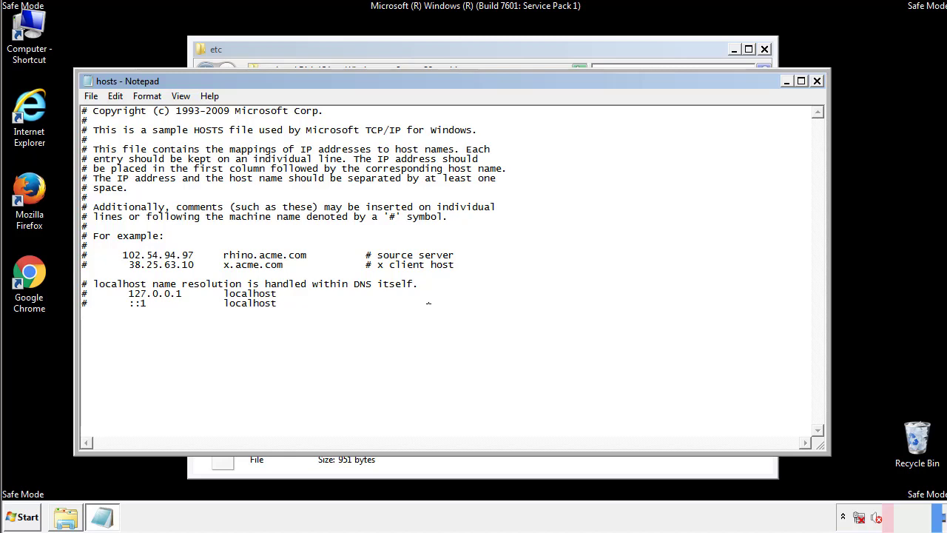
pyautogui.click(818, 82)
pyautogui.click(417, 272)
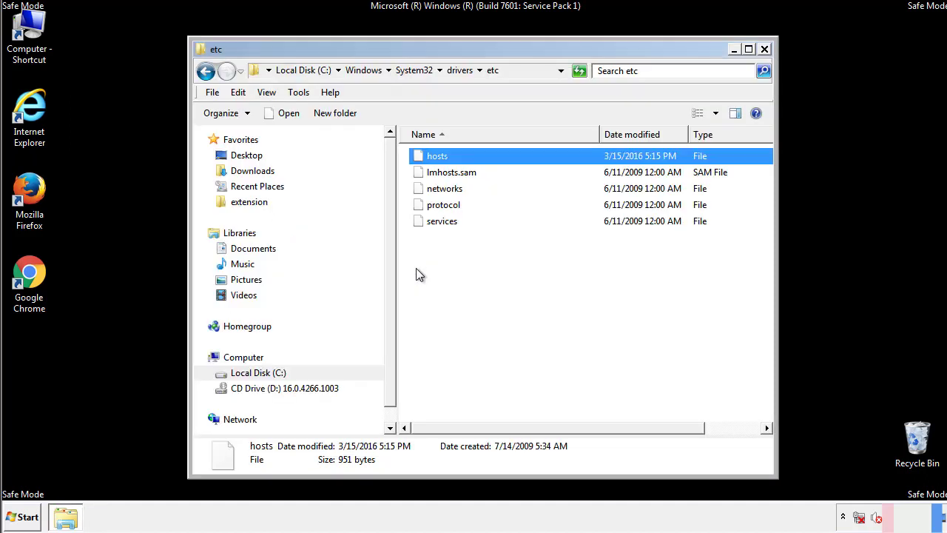
# Step: Close the etc window and open the Startup folder from All Programs
pyautogui.click(764, 50)
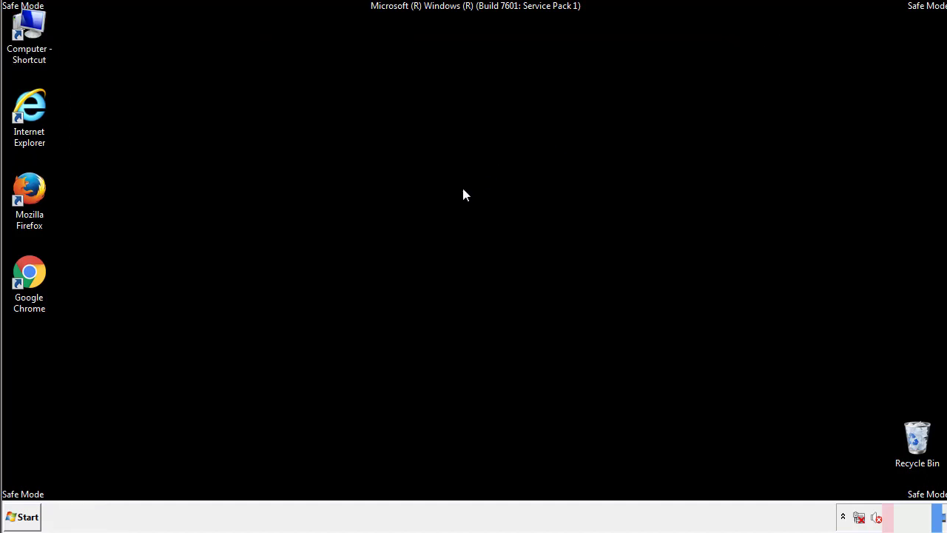
pyautogui.click(26, 517)
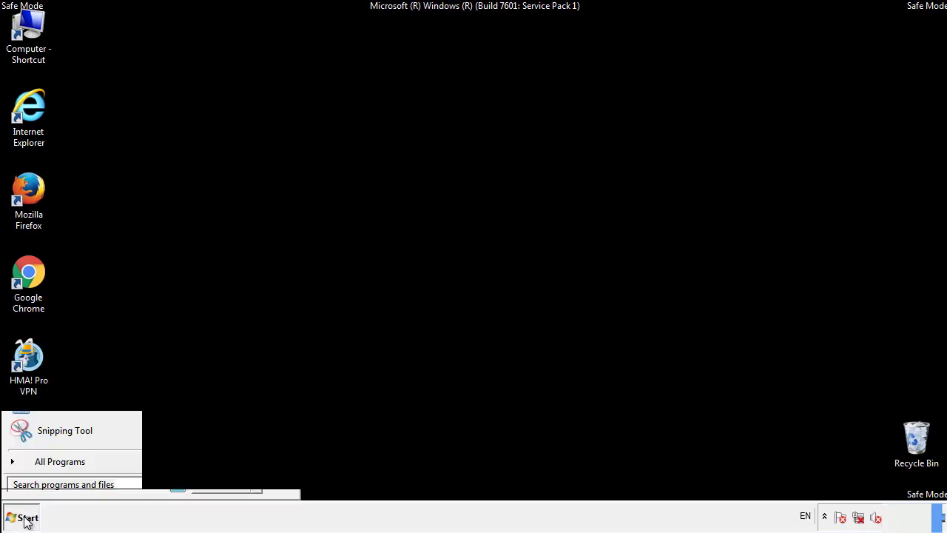
pyautogui.click(42, 467)
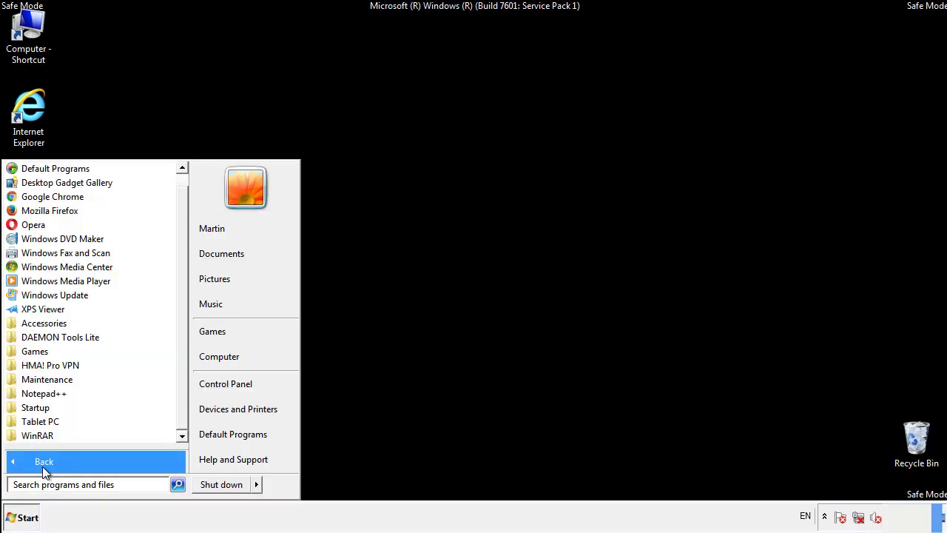
pyautogui.rightClick(40, 408)
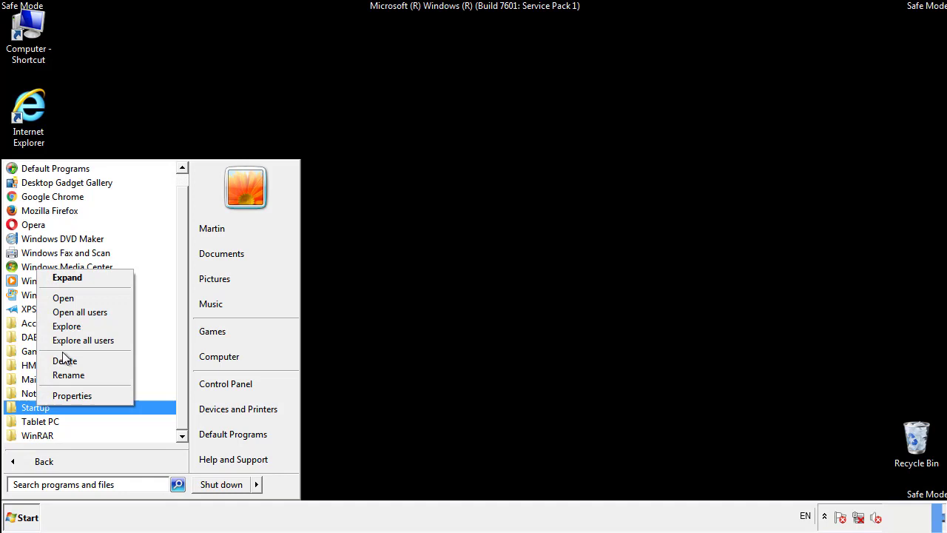
pyautogui.click(73, 298)
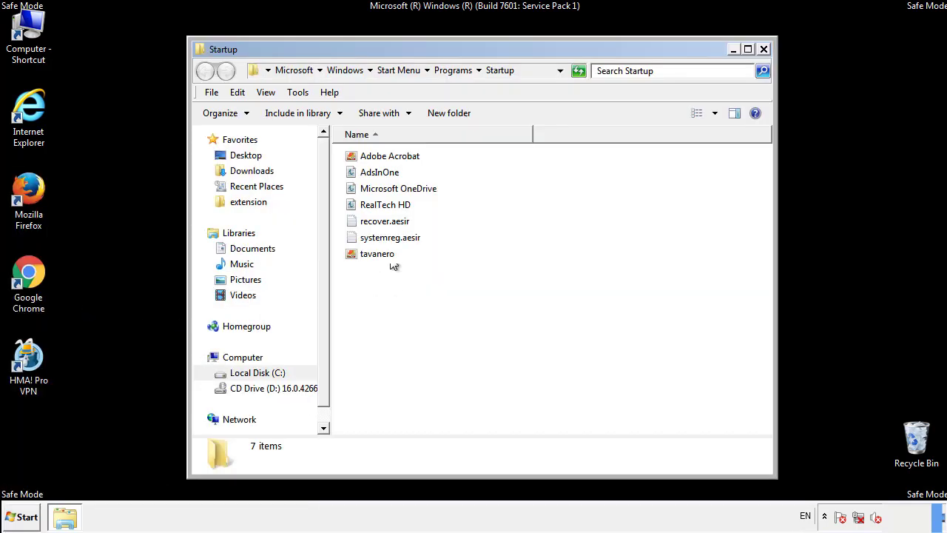
# Step: Delete AdsInOne, recover.aesir, systemreg.aesir and tavanero from Startup, then close the folder
pyautogui.click(387, 174)
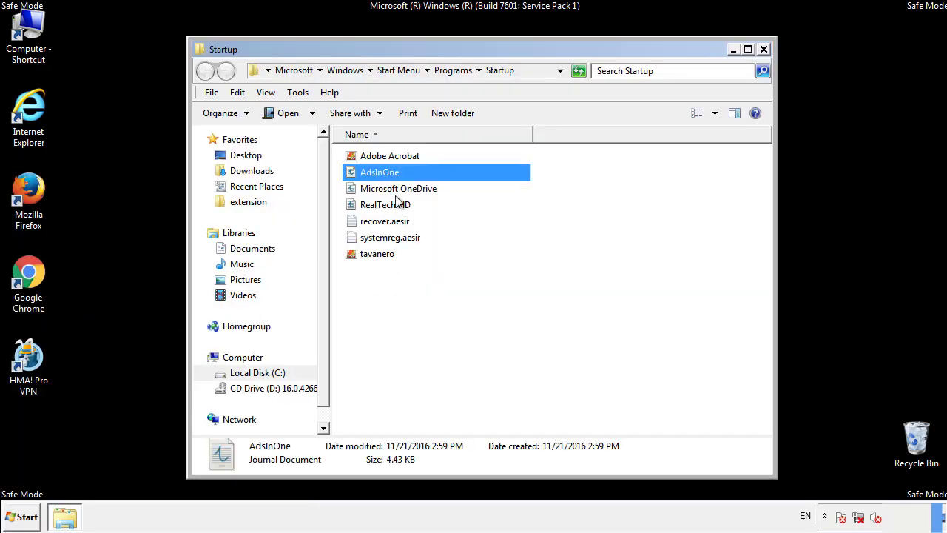
pyautogui.keyDown('ctrl'); pyautogui.click(390, 221); pyautogui.keyUp('ctrl')
pyautogui.keyDown('ctrl'); pyautogui.click(392, 238); pyautogui.keyUp('ctrl')
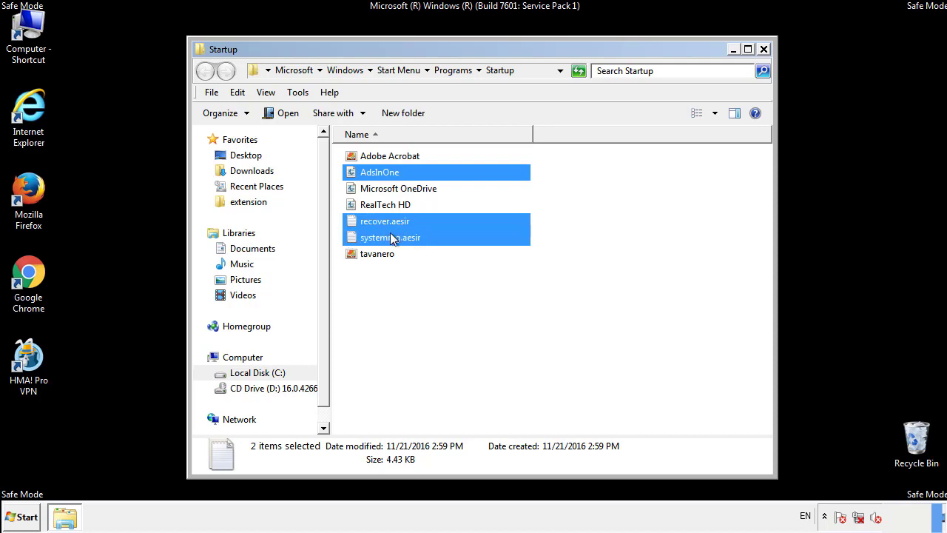
pyautogui.keyDown('ctrl'); pyautogui.click(378, 252); pyautogui.keyUp('ctrl')
pyautogui.rightClick(375, 254)
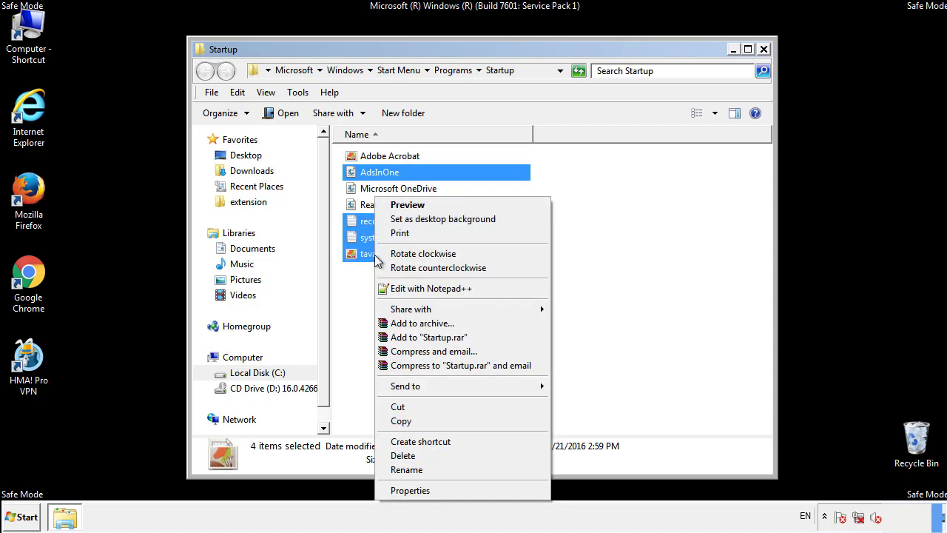
pyautogui.click(400, 455)
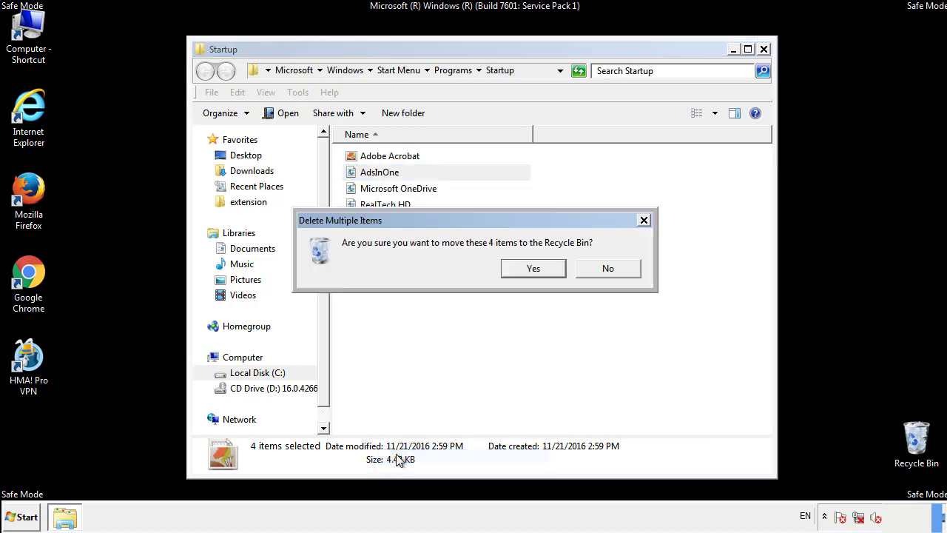
pyautogui.click(524, 270)
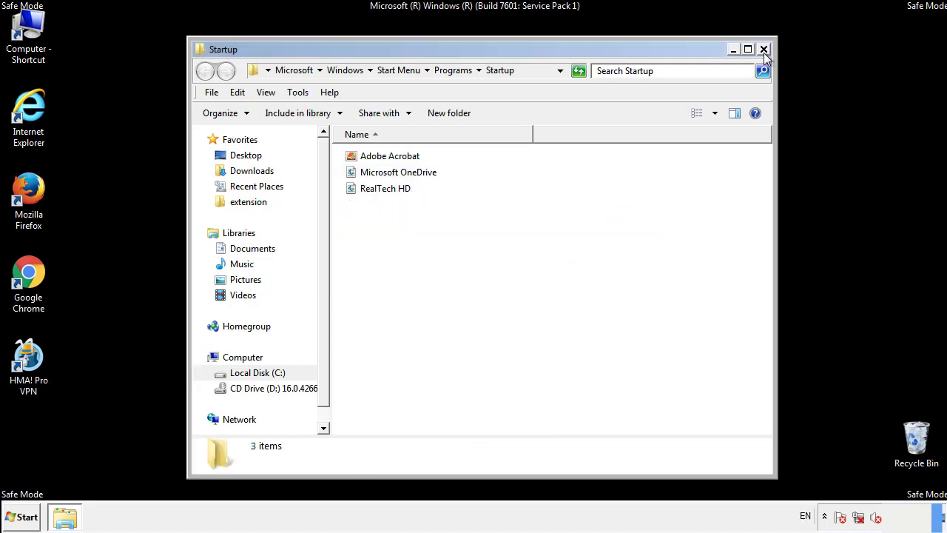
pyautogui.click(765, 52)
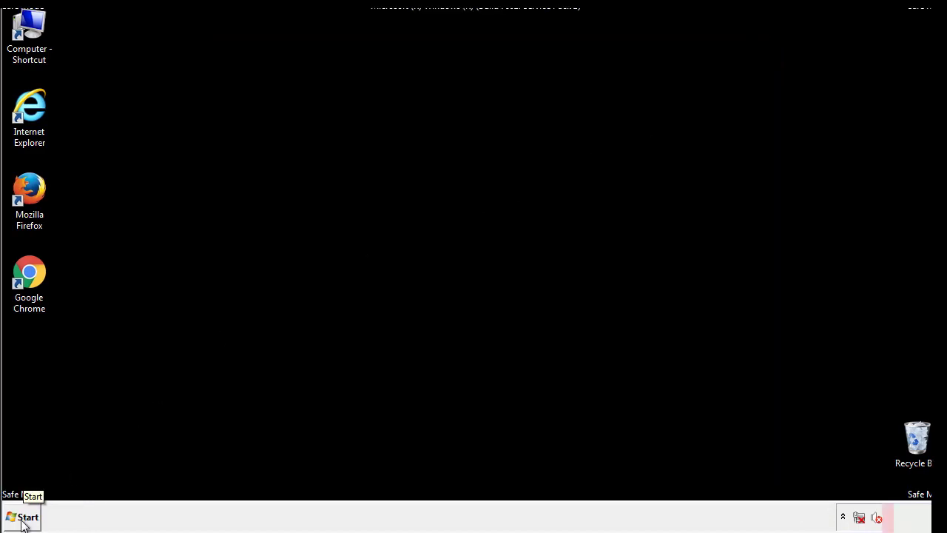
# Step: Launch Registry Editor by searching regedit from the Start menu
pyautogui.click(22, 518)
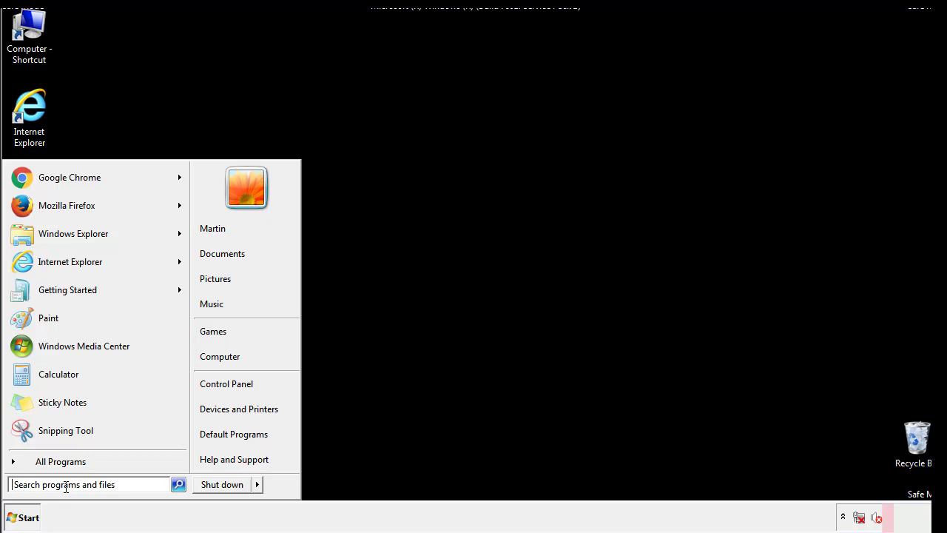
pyautogui.write('reged')
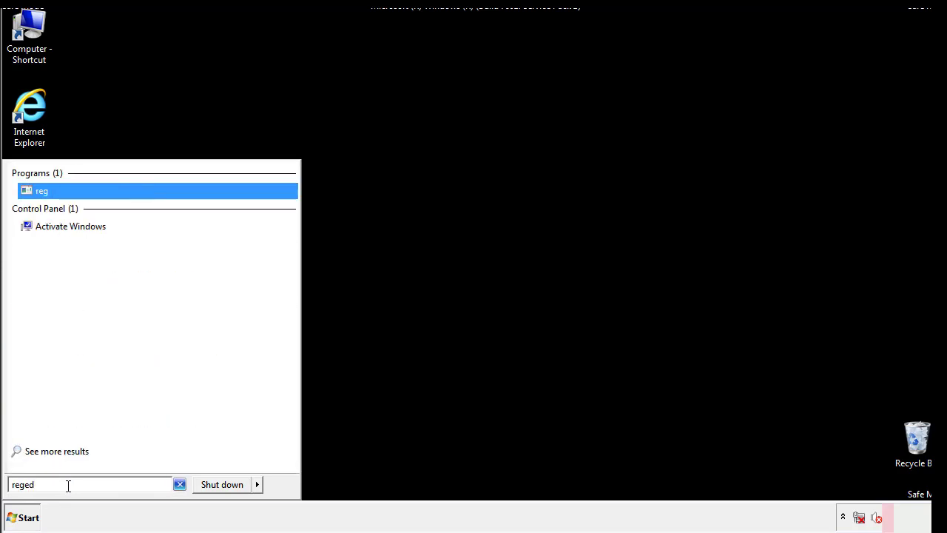
pyautogui.write('it')
pyautogui.press('Return')
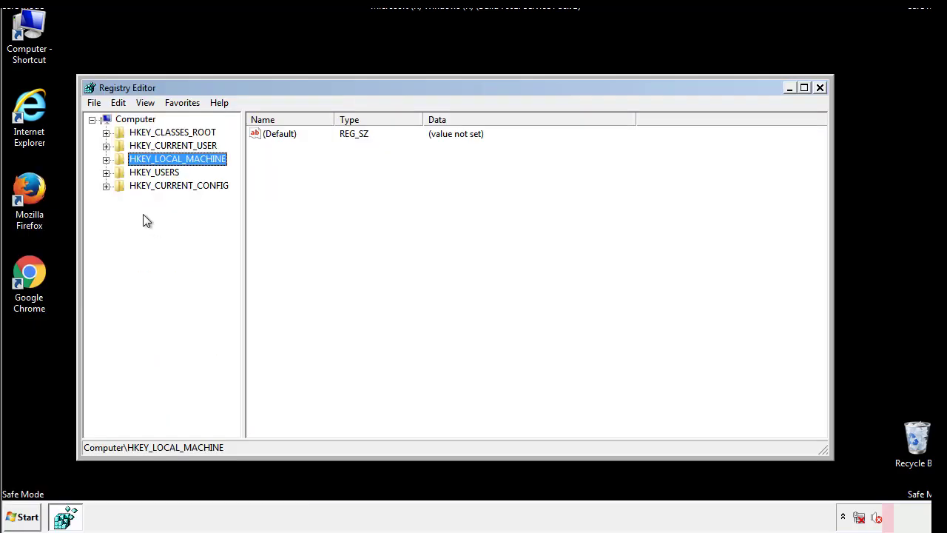
# Step: Expand HKEY_LOCAL_MACHINE\SOFTWARE\Microsoft\Windows\CurrentVersion to reveal the Run key
pyautogui.click(106, 160)
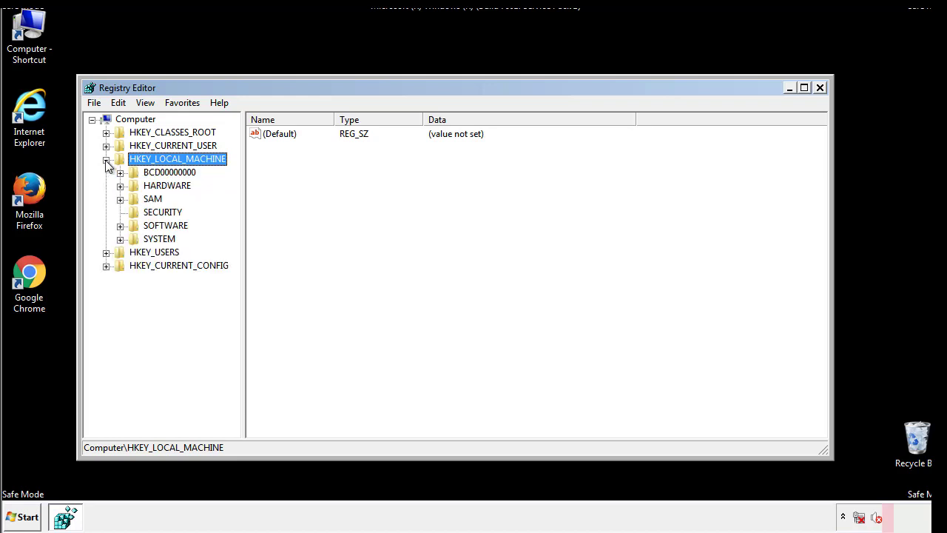
pyautogui.click(120, 226)
pyautogui.scroll(-1, 233, 222)
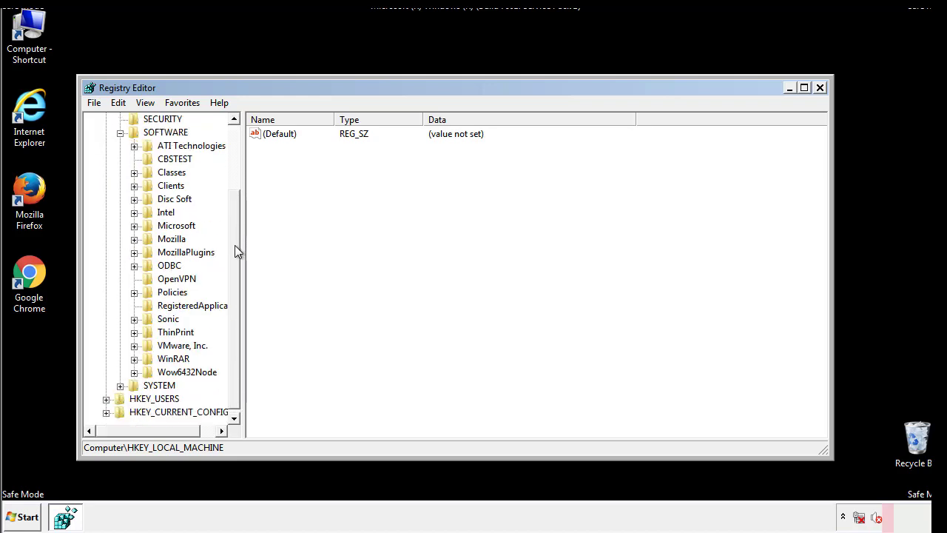
pyautogui.click(134, 225)
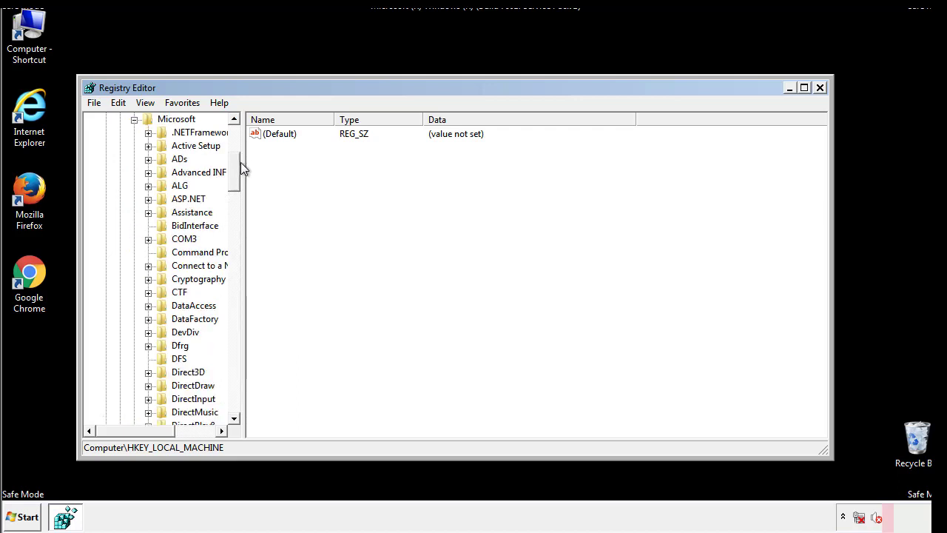
pyautogui.moveTo(234, 182); pyautogui.dragTo(233, 381)
pyautogui.click(149, 226)
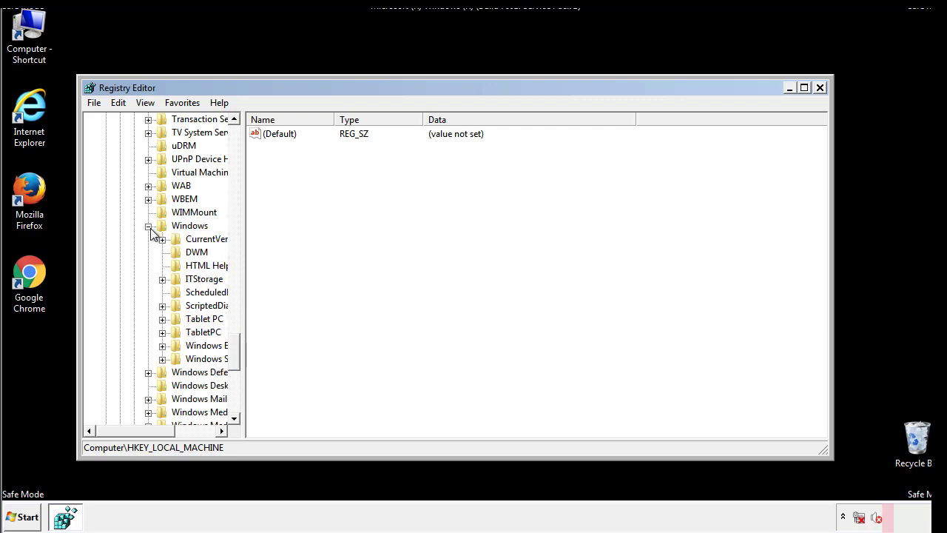
pyautogui.moveTo(129, 431); pyautogui.dragTo(151, 434)
pyautogui.click(123, 239)
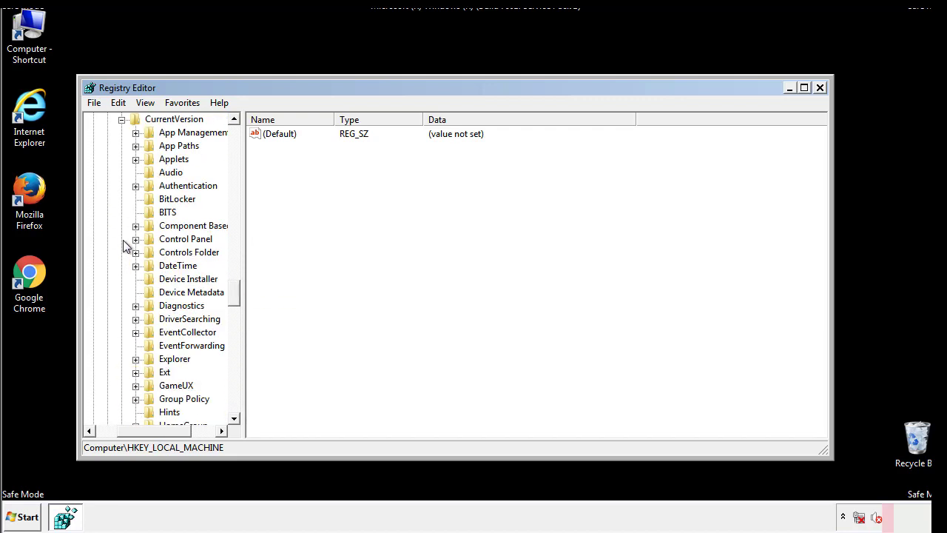
pyautogui.moveTo(241, 292); pyautogui.dragTo(234, 343)
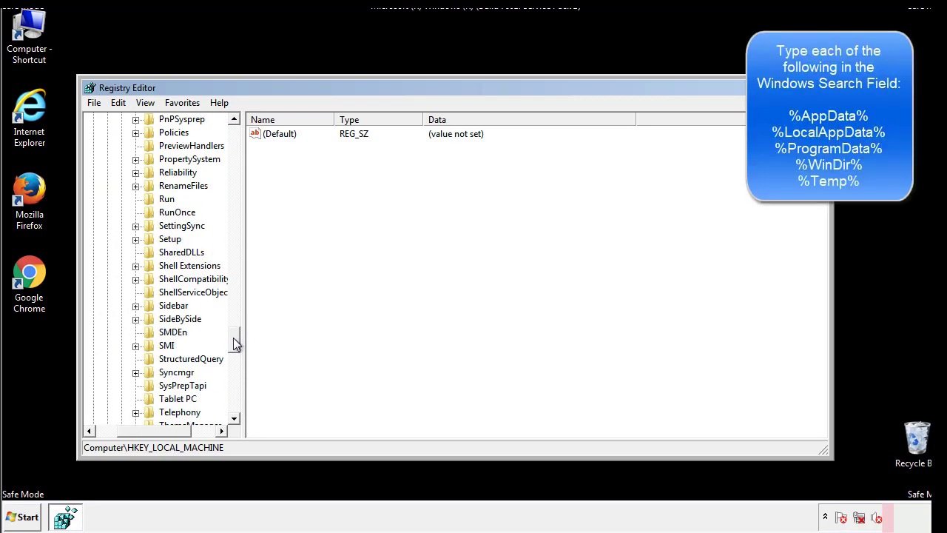
# Step: Delete the tappi.loc value from HKLM's CurrentVersion\Run key, keeping the VMware entry
pyautogui.click(157, 201)
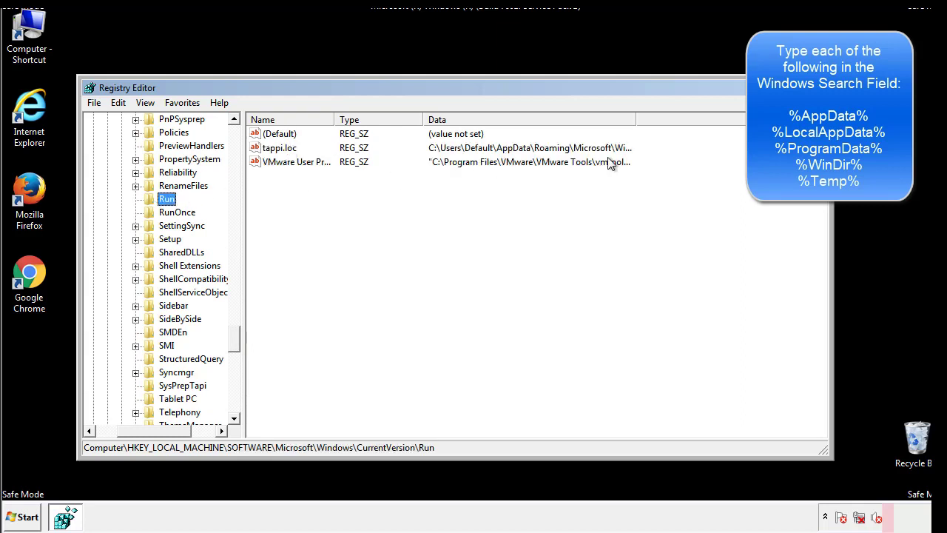
pyautogui.click(282, 155)
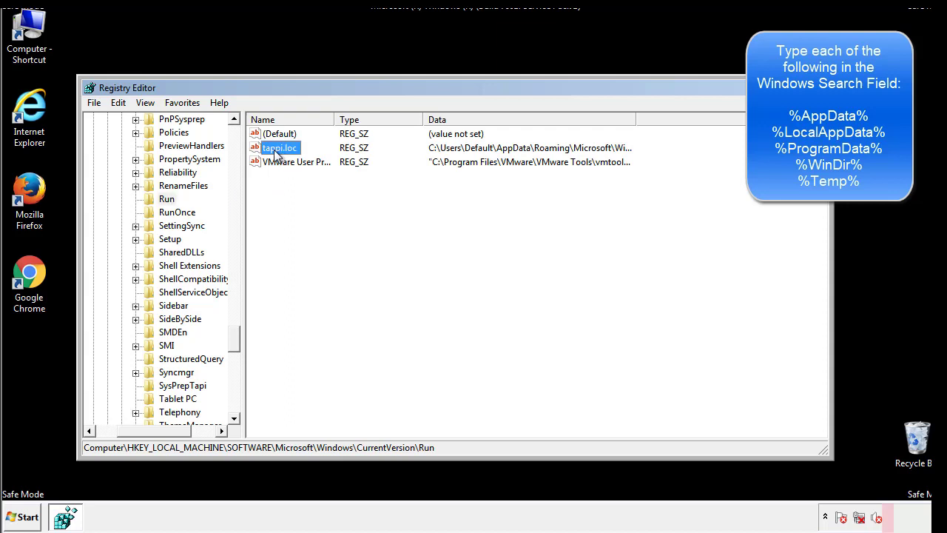
pyautogui.rightClick(275, 150)
pyautogui.click(296, 192)
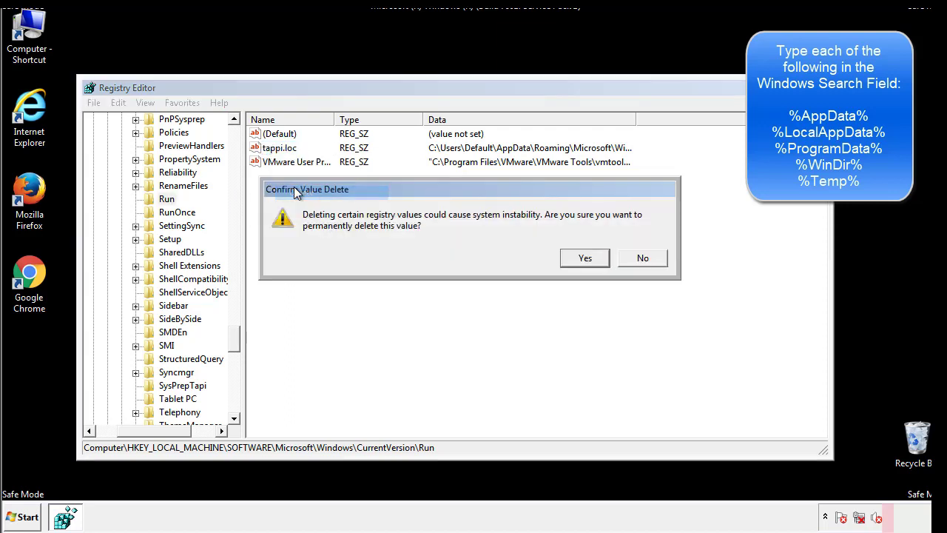
pyautogui.click(577, 259)
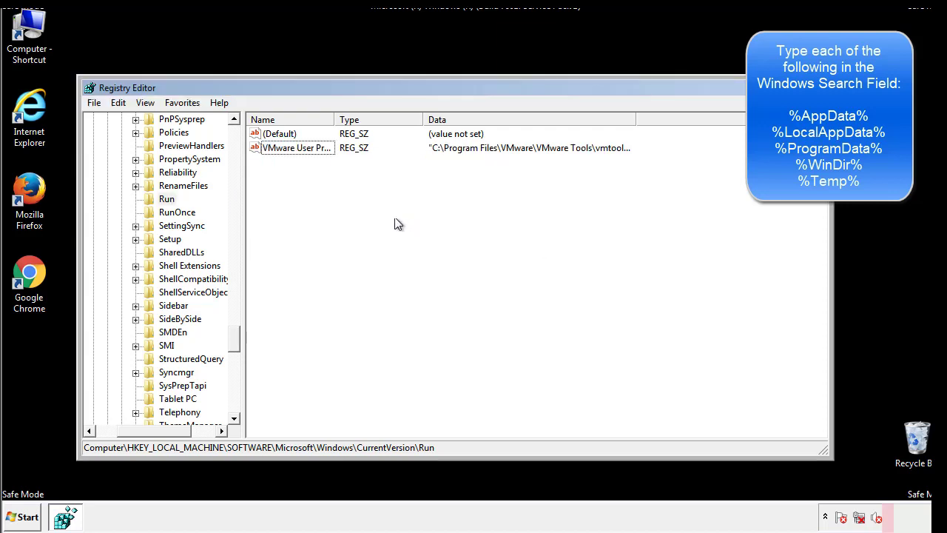
pyautogui.moveTo(237, 334); pyautogui.dragTo(235, 402)
pyautogui.moveTo(147, 436); pyautogui.dragTo(120, 437)
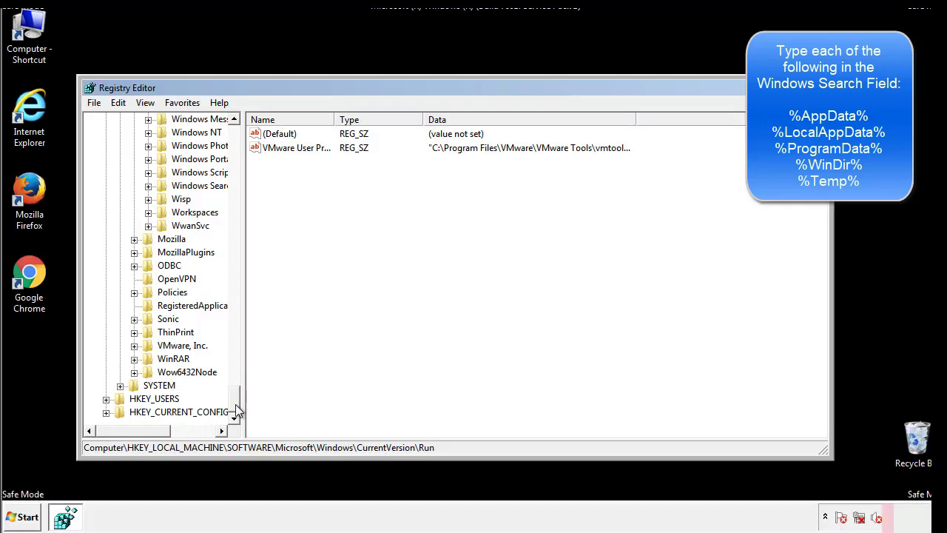
pyautogui.moveTo(238, 405); pyautogui.dragTo(241, 141)
# Step: Collapse HKLM and expand HKEY_CURRENT_USER\Software\Microsoft\Windows\CurrentVersion
pyautogui.click(106, 158)
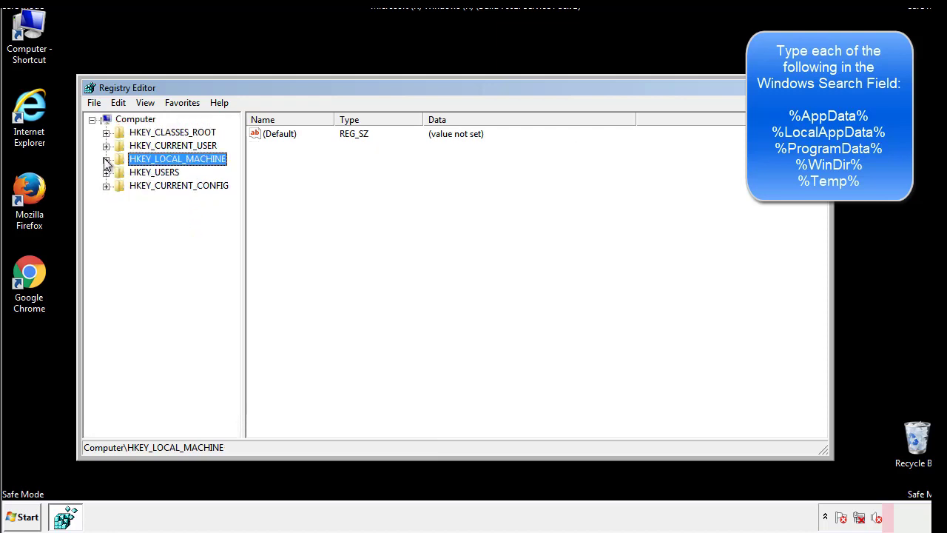
pyautogui.click(106, 145)
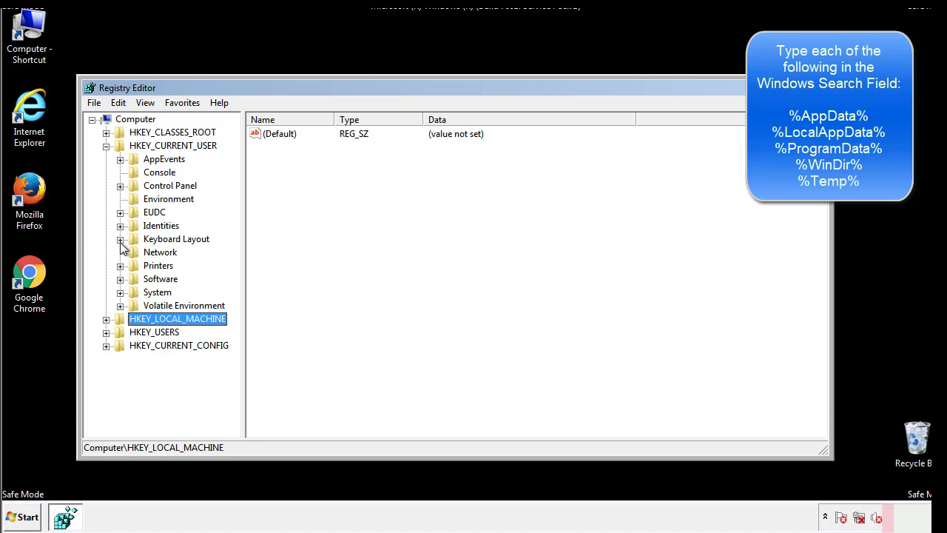
pyautogui.click(120, 279)
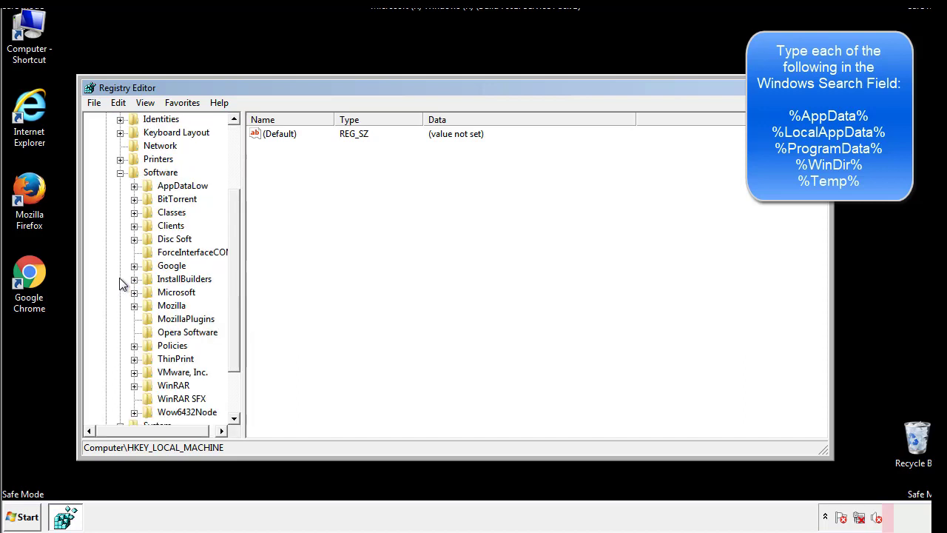
pyautogui.moveTo(233, 271); pyautogui.dragTo(233, 282)
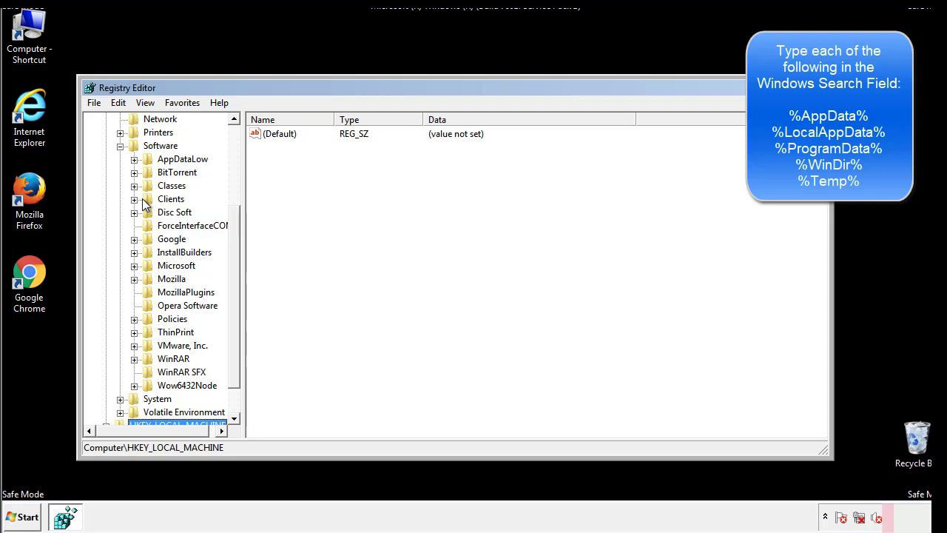
pyautogui.click(134, 267)
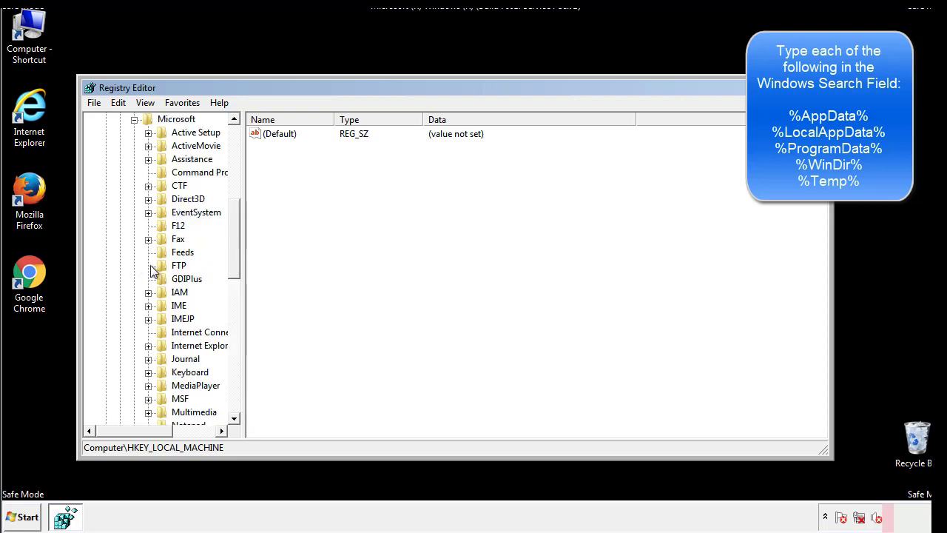
pyautogui.moveTo(233, 216); pyautogui.dragTo(236, 314)
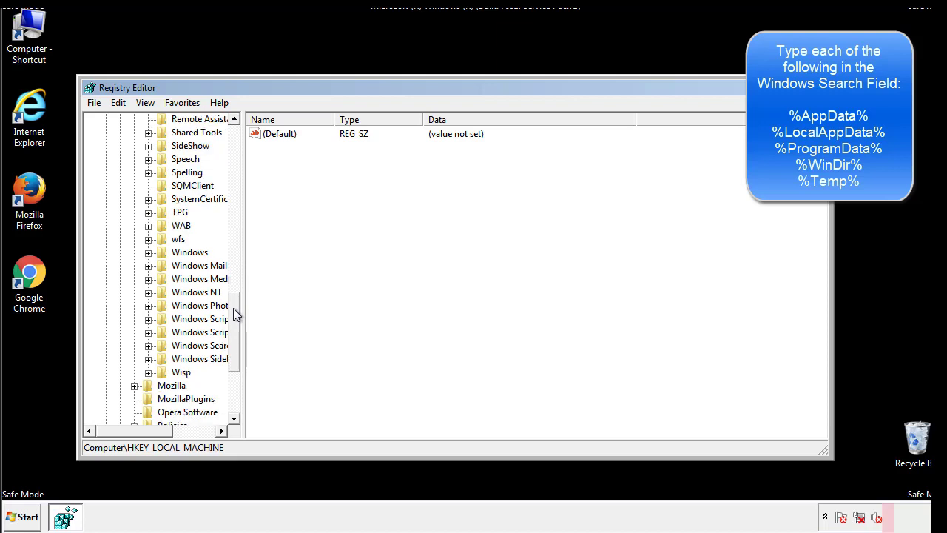
pyautogui.click(148, 252)
pyautogui.click(162, 265)
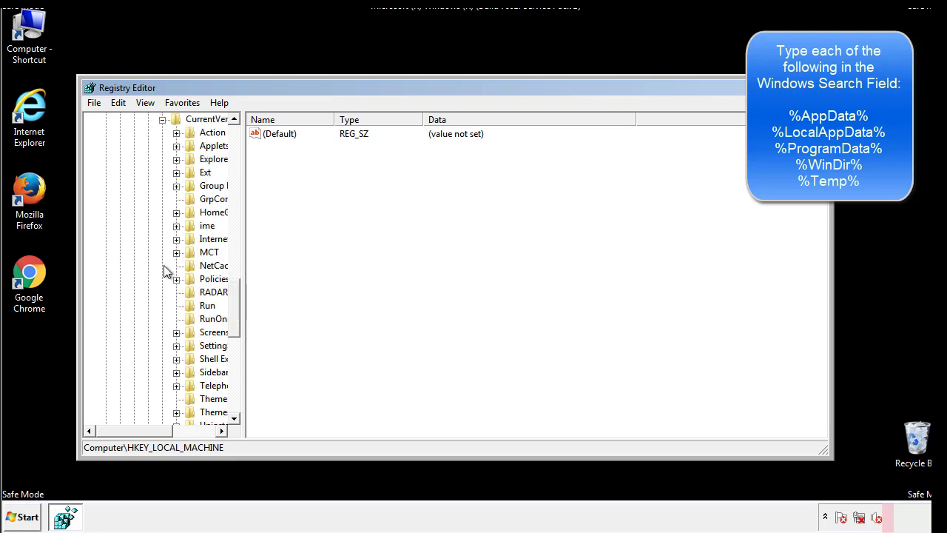
# Step: Check the HKCU Run key, which lists only DAEMON Tools, then collapse the Windows key
pyautogui.moveTo(143, 434); pyautogui.dragTo(167, 430)
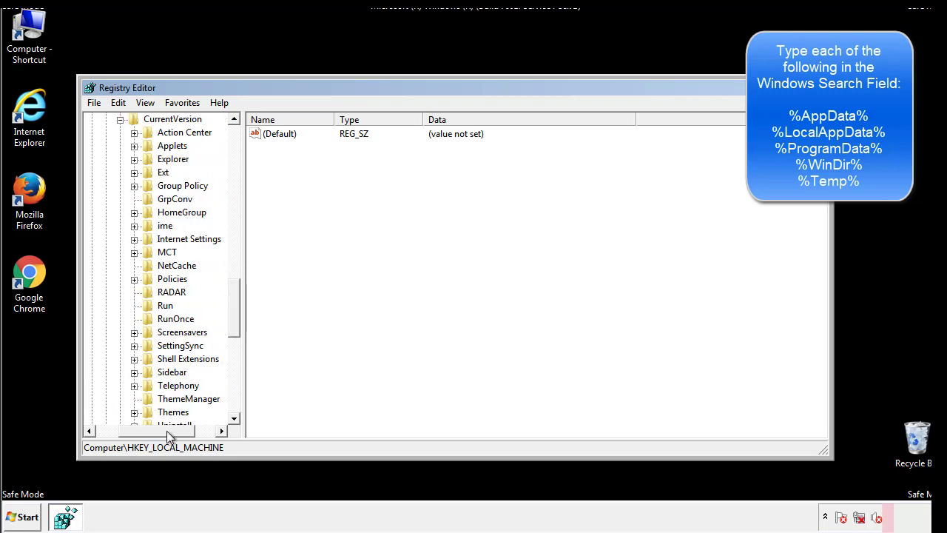
pyautogui.click(161, 302)
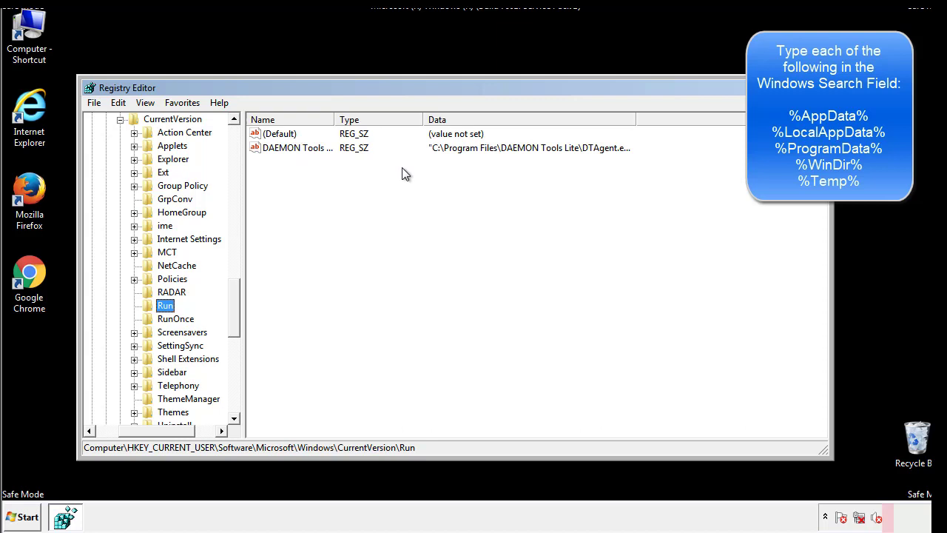
pyautogui.press('Tab')
pyautogui.moveTo(157, 429); pyautogui.dragTo(134, 430)
pyautogui.moveTo(236, 321); pyautogui.dragTo(234, 308)
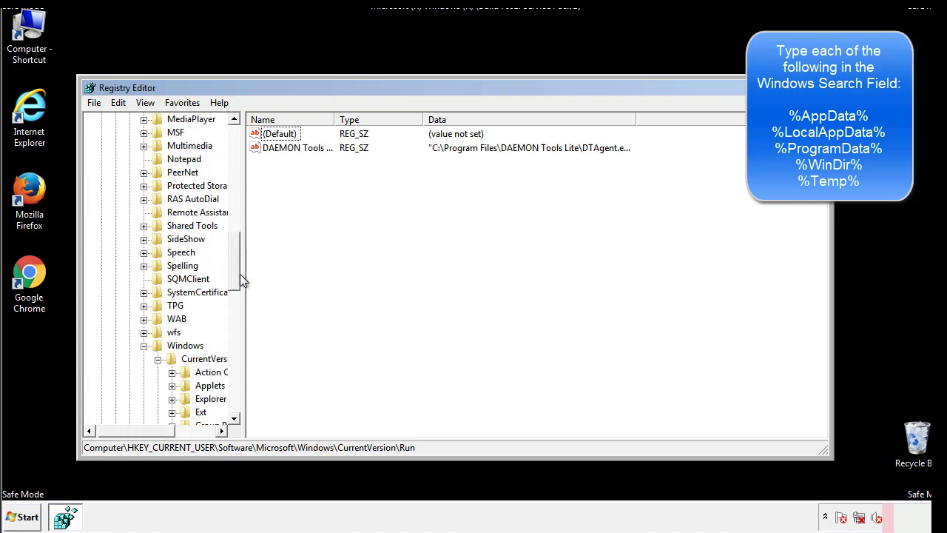
pyautogui.click(144, 346)
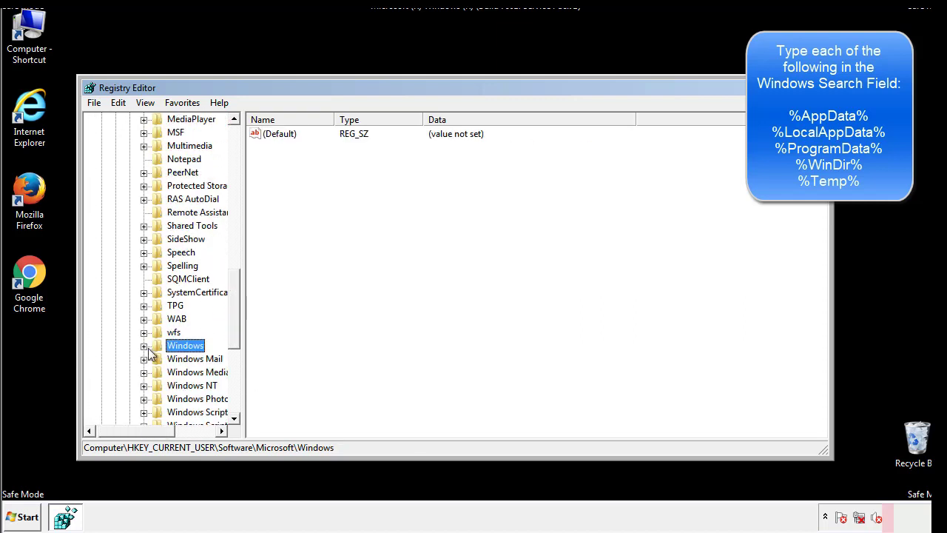
# Step: Use Edit > Find to search for %temp%, landing on the Temporary Files VolumeCaches key
pyautogui.moveTo(237, 332); pyautogui.dragTo(238, 184)
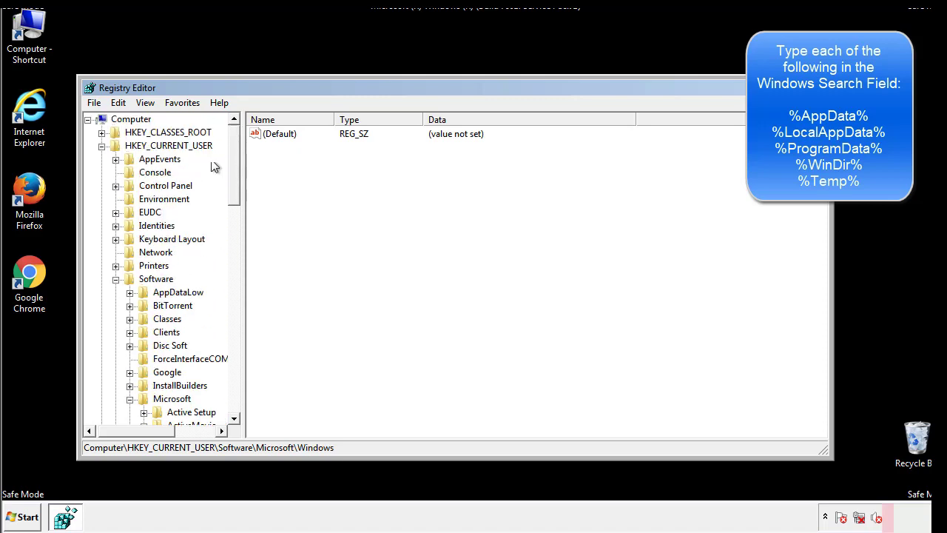
pyautogui.click(119, 104)
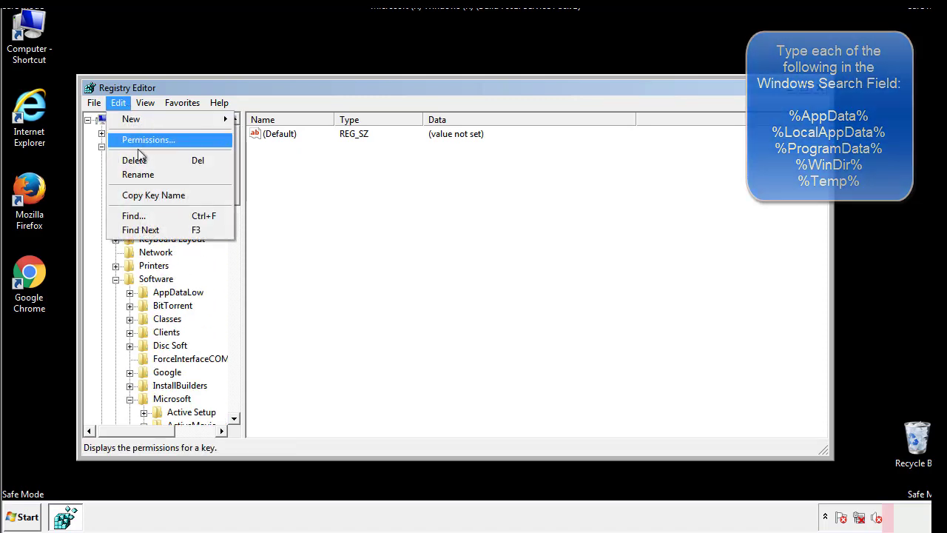
pyautogui.click(133, 215)
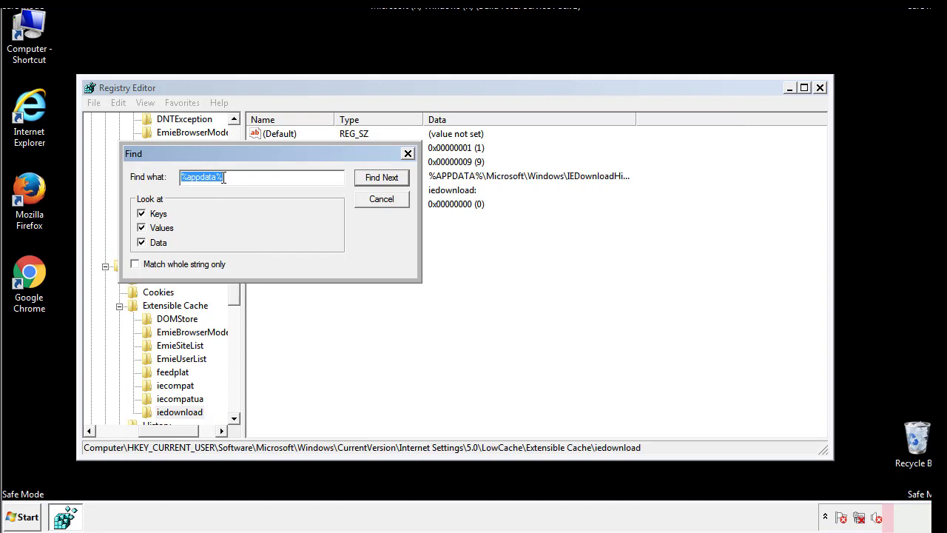
pyautogui.write('%temp%')
pyautogui.press('Return')
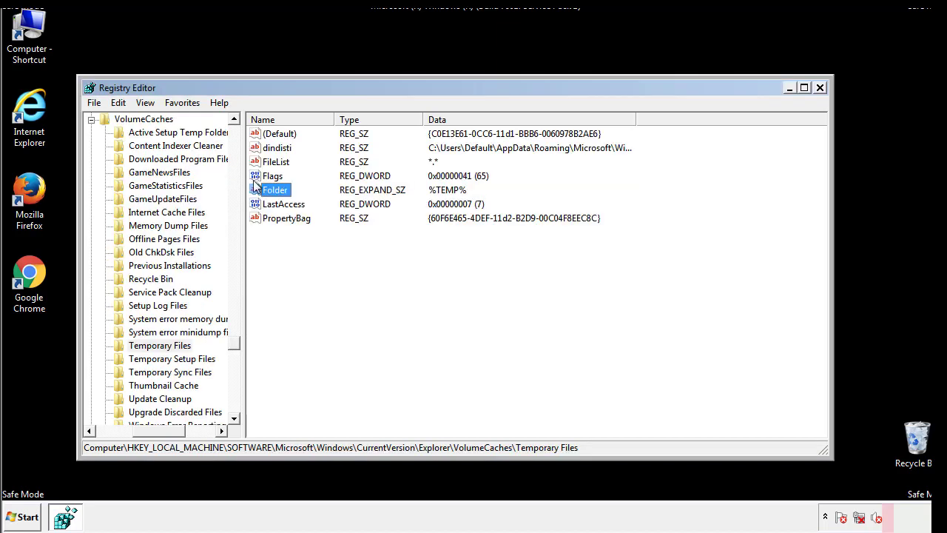
# Step: Select all seven values in the Temporary Files key, including dindisti, and delete them
pyautogui.click(388, 255)
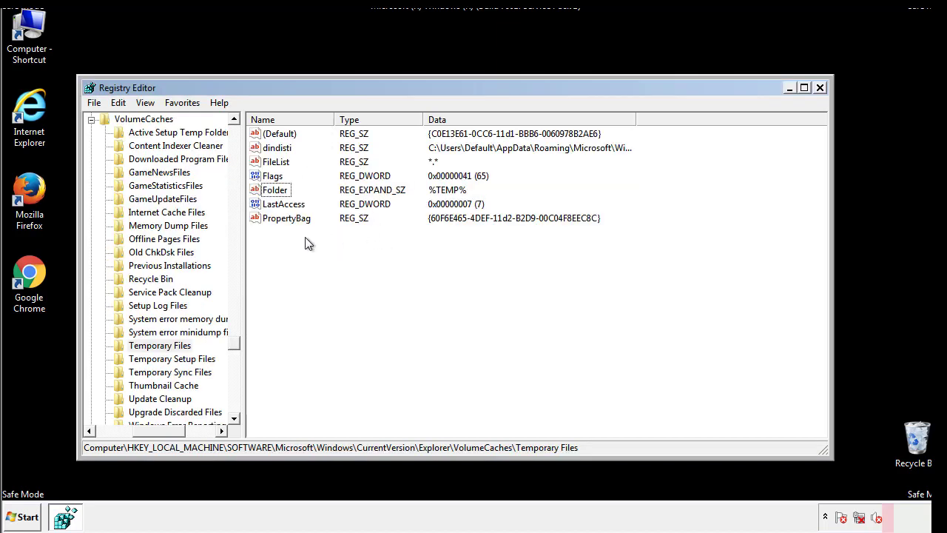
pyautogui.moveTo(303, 236); pyautogui.dragTo(267, 134)
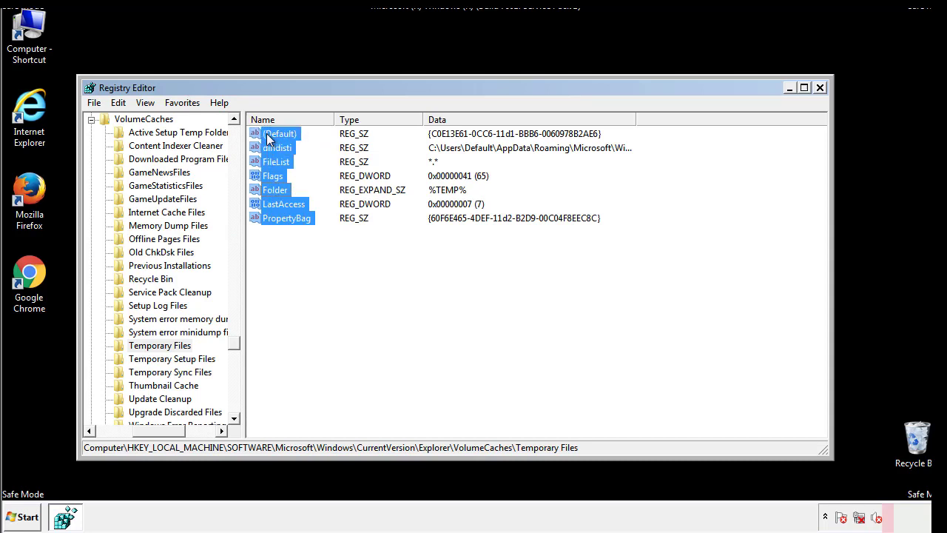
pyautogui.rightClick(267, 134)
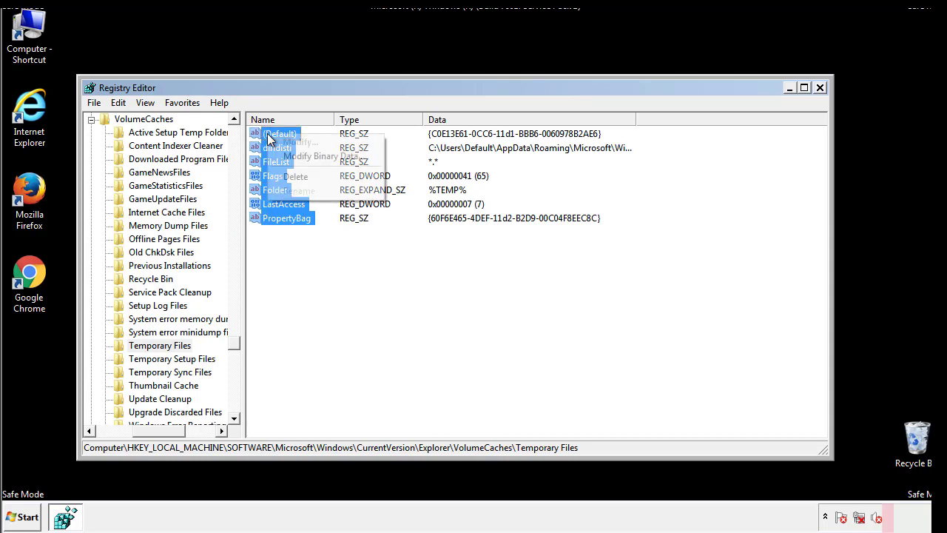
pyautogui.click(288, 175)
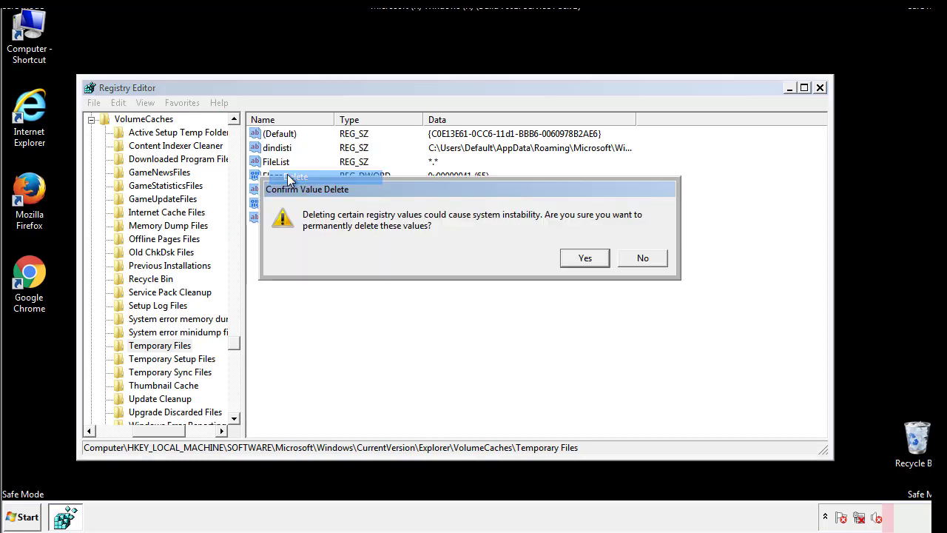
pyautogui.click(590, 257)
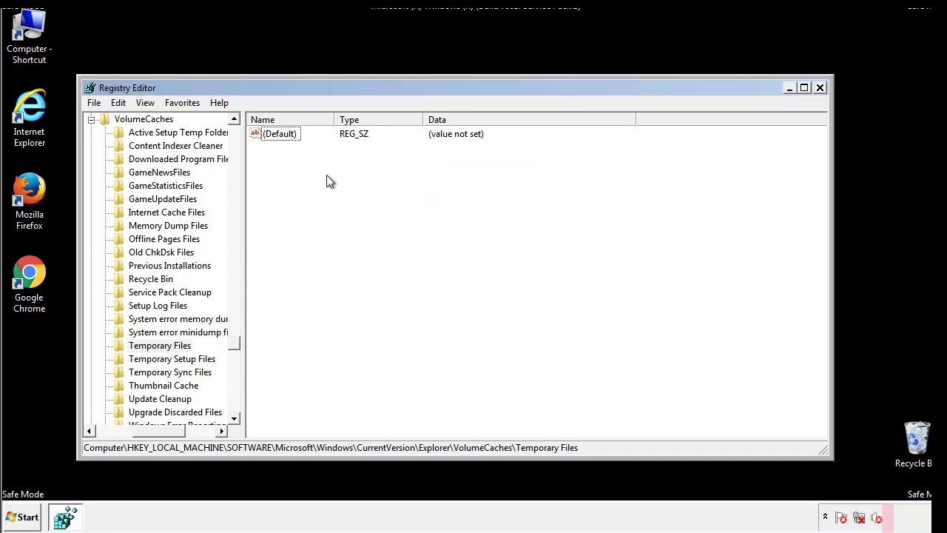
# Step: Close Registry Editor and run msconfig from the Start menu search box
pyautogui.click(820, 88)
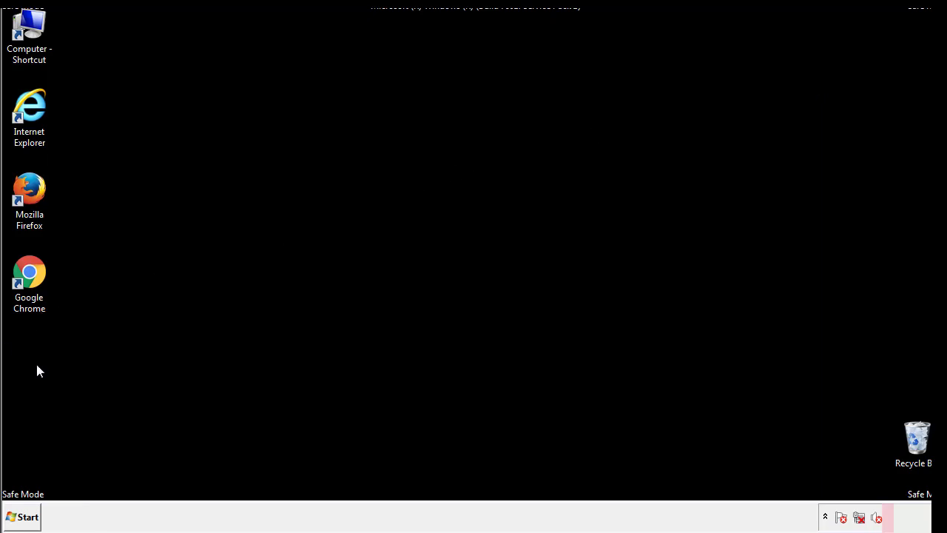
pyautogui.click(18, 519)
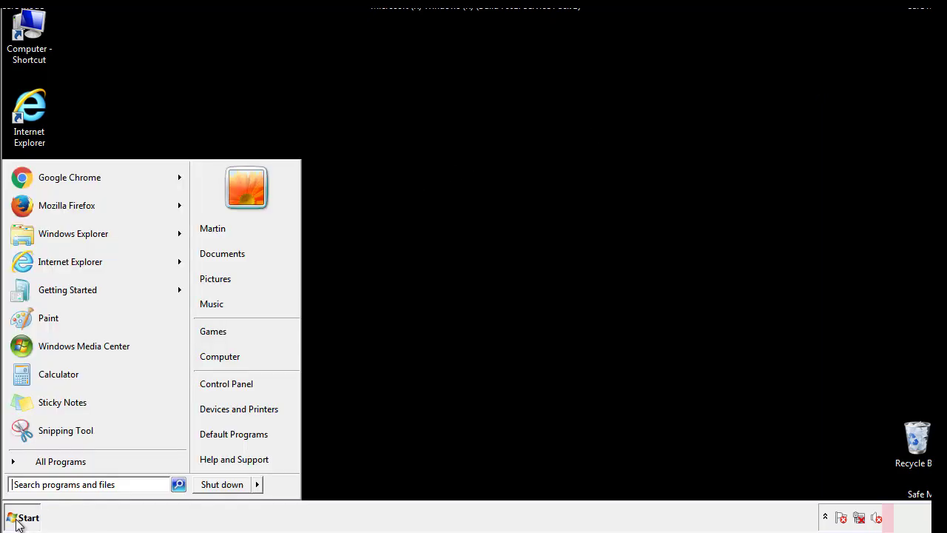
pyautogui.click(51, 484)
pyautogui.write('mscon')
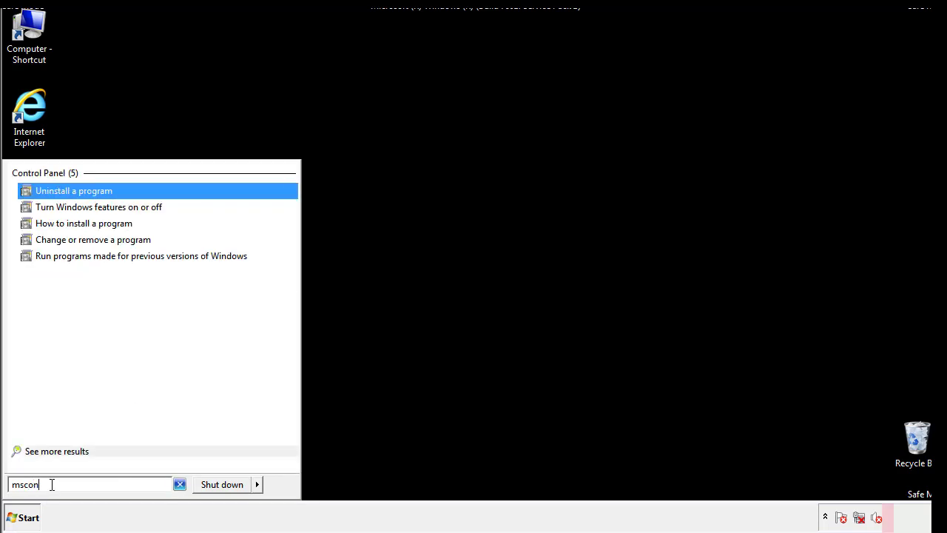
pyautogui.write('fig')
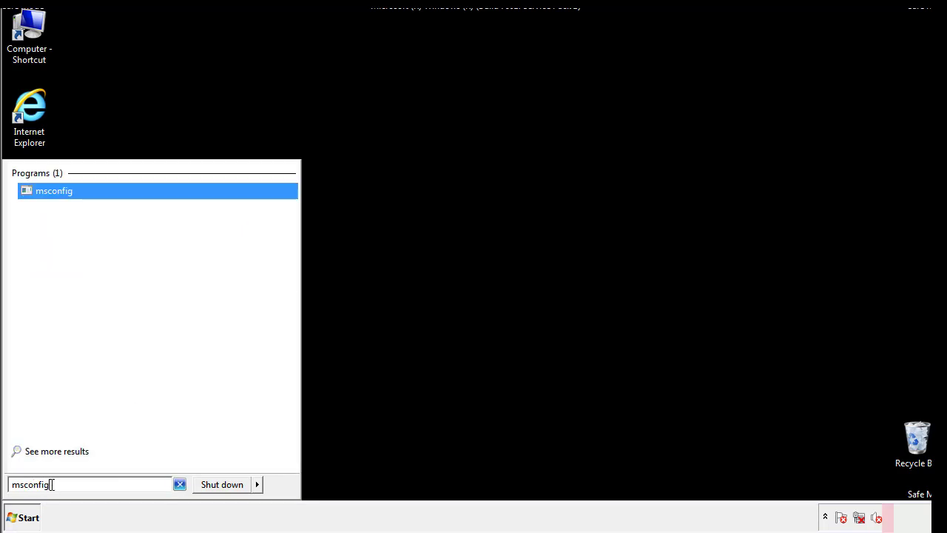
pyautogui.press('Return')
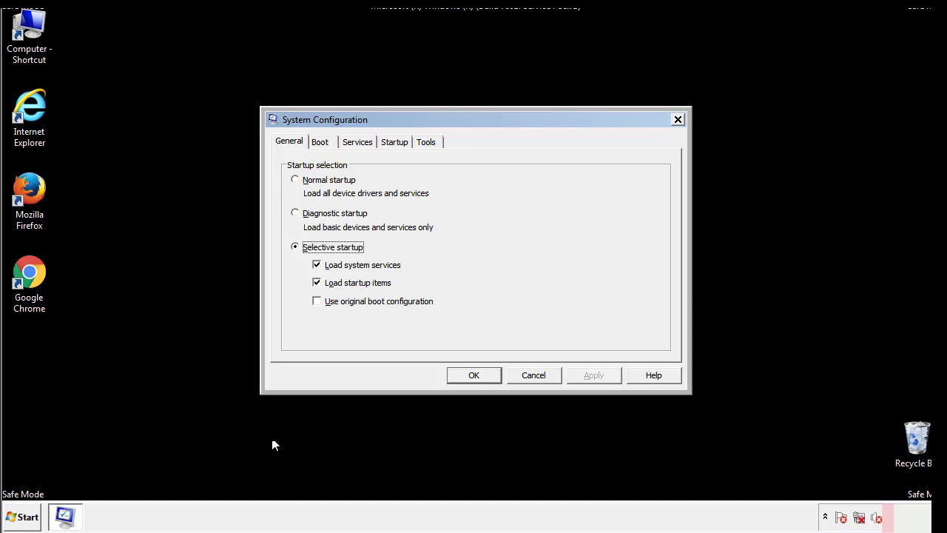
# Step: Uncheck Safe boot on the Boot tab, apply and confirm, then choose Restart
pyautogui.click(323, 142)
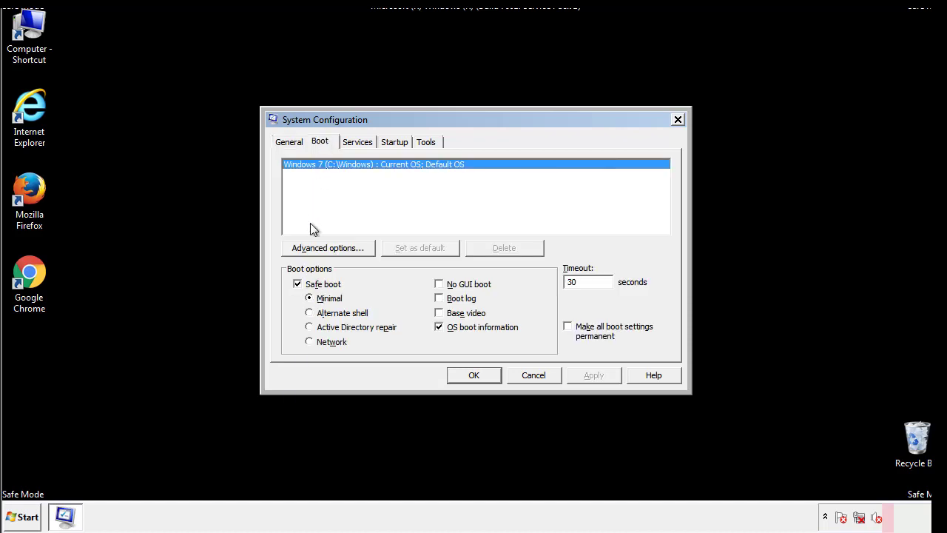
pyautogui.click(300, 285)
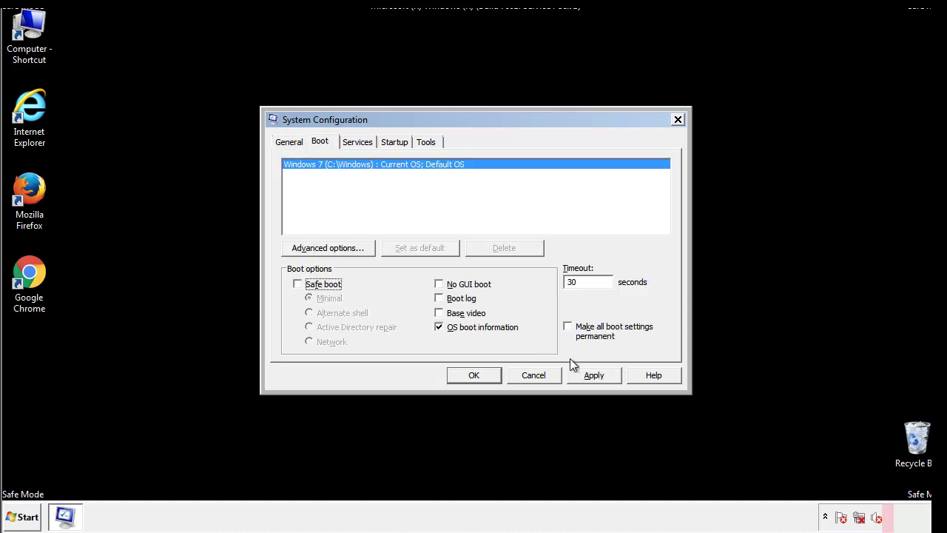
pyautogui.click(596, 374)
pyautogui.click(472, 376)
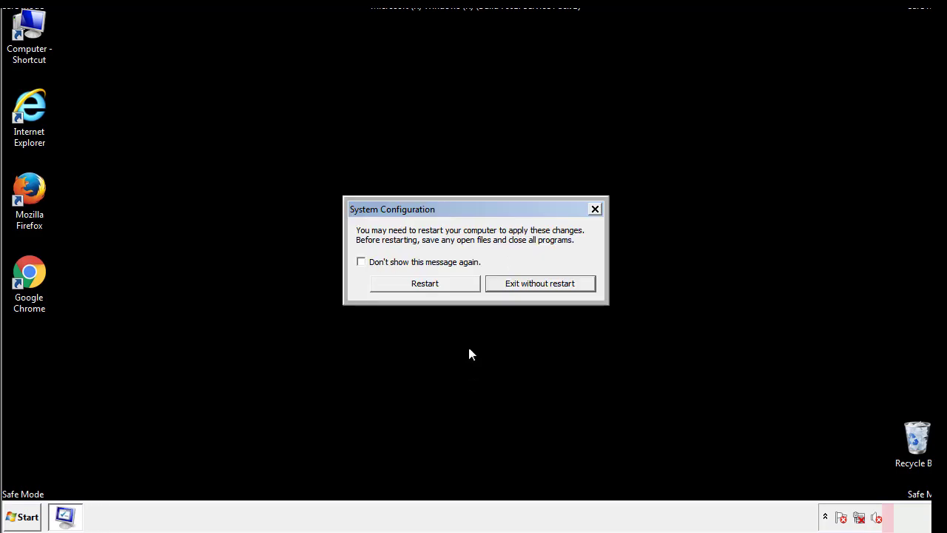
pyautogui.click(438, 288)
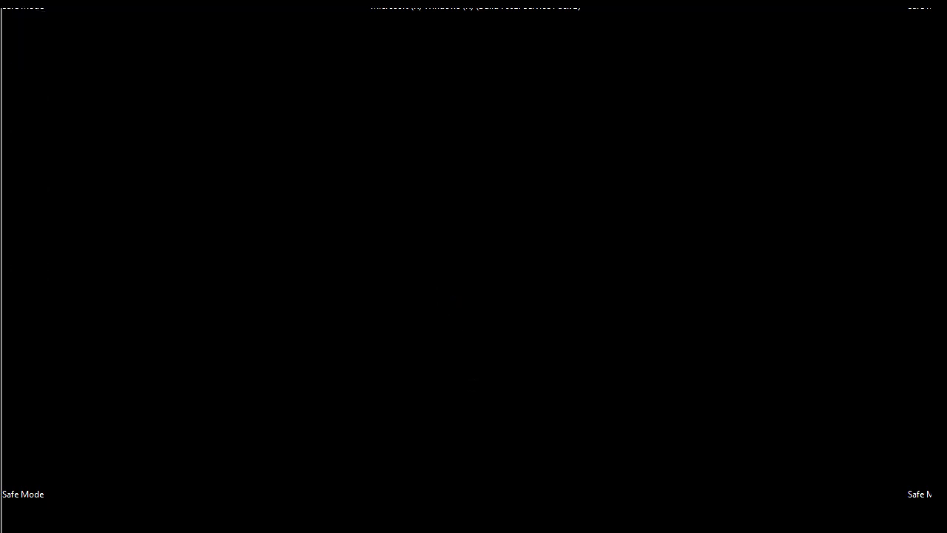